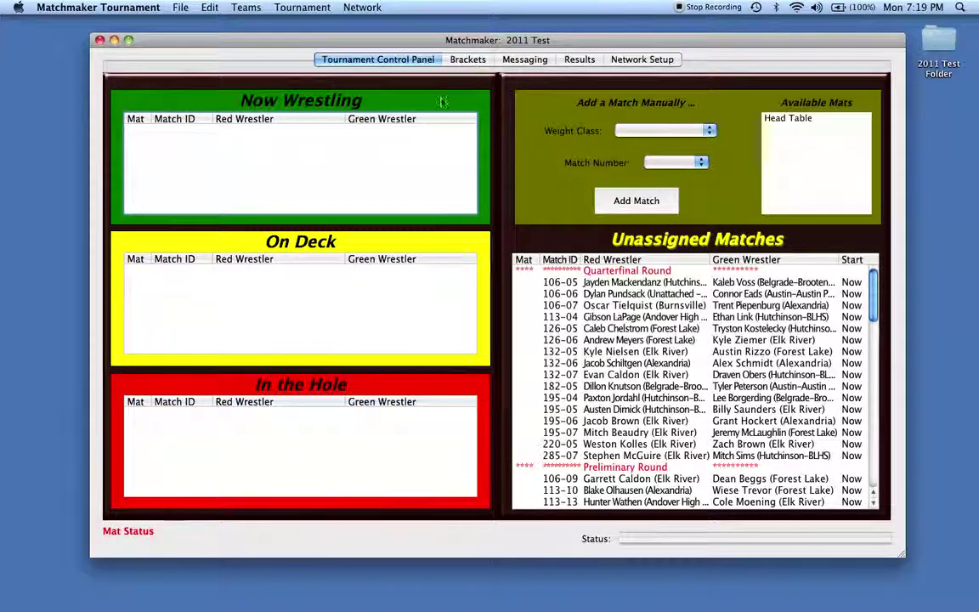
Step: Generate a print preview of the brackets with start weight class 106 and end weight class 132
left_click(181, 7)
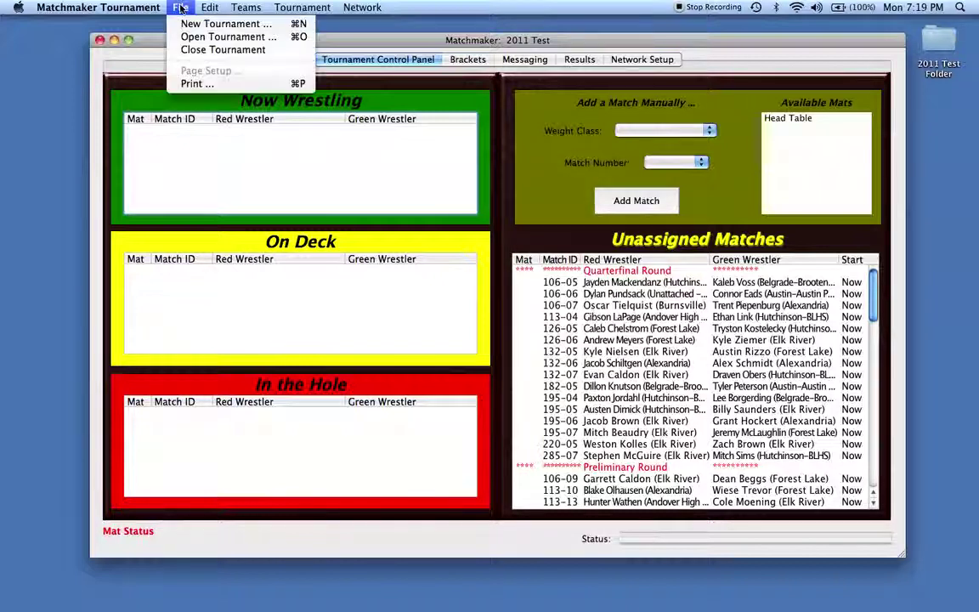
left_click(174, 83)
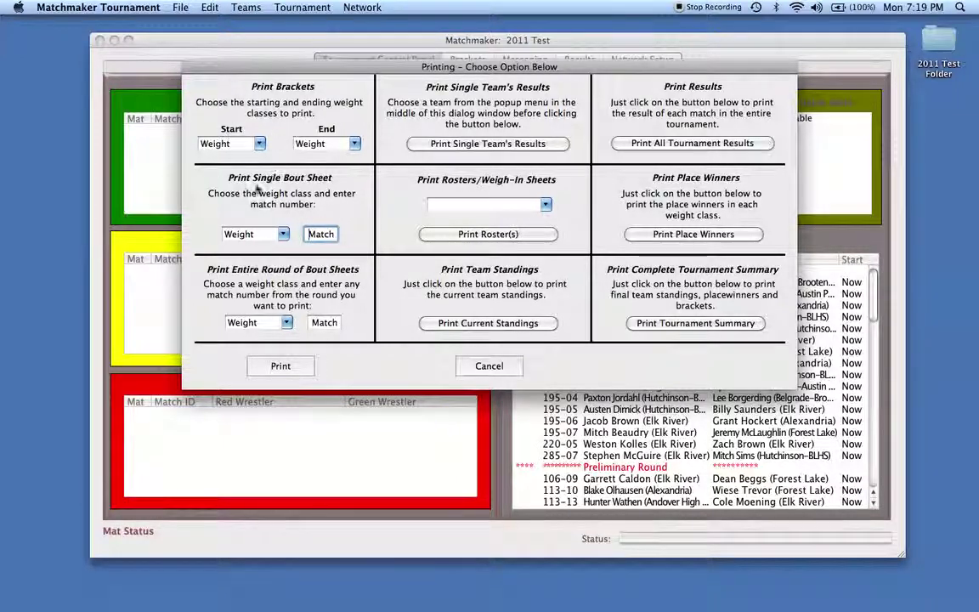
left_click(260, 144)
left_click(216, 169)
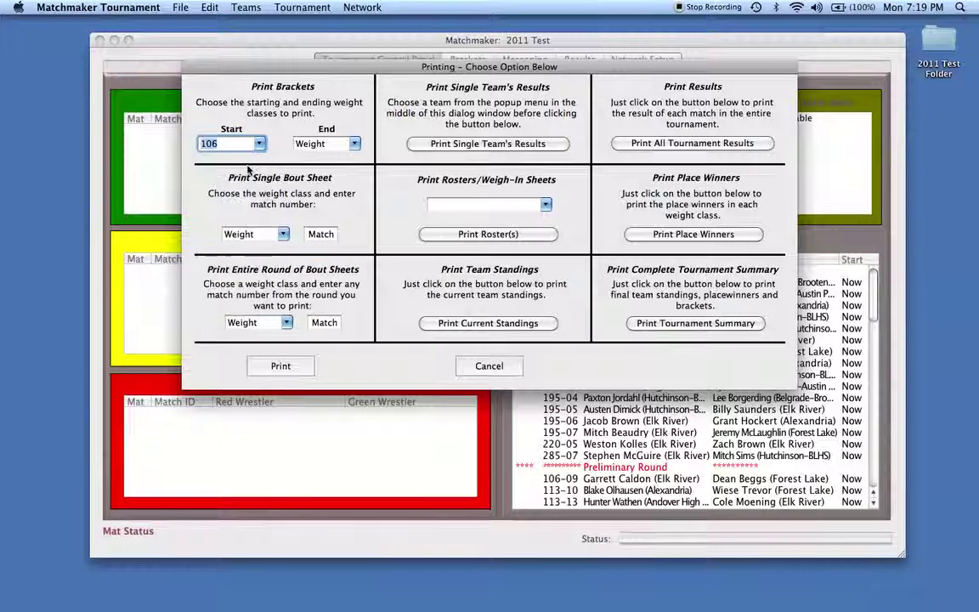
left_click(354, 144)
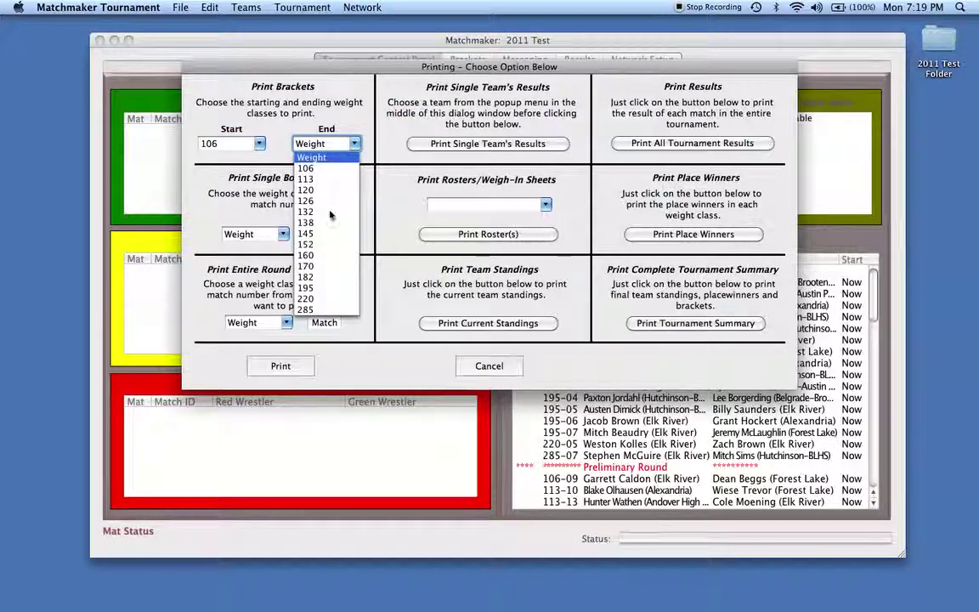
left_click(308, 212)
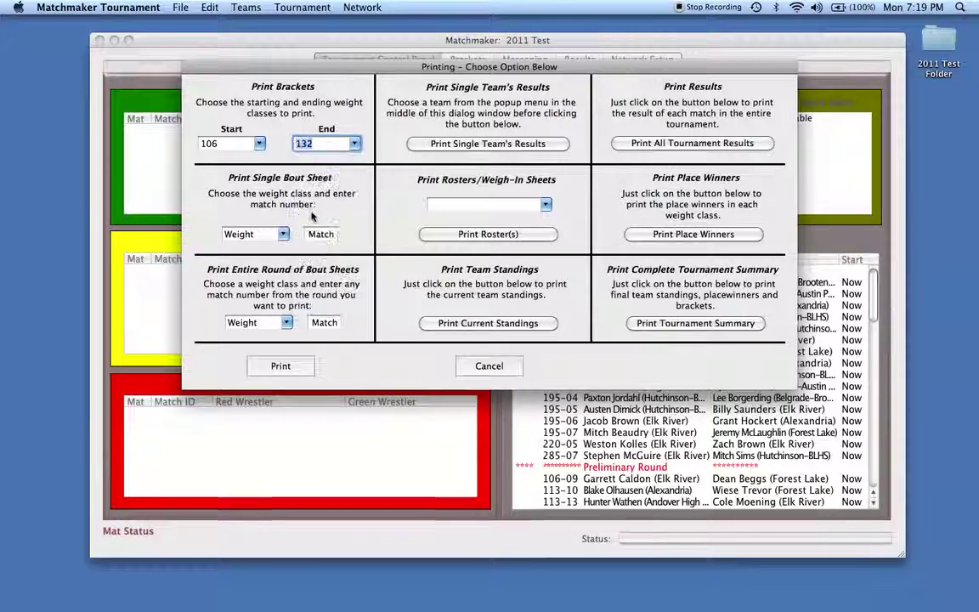
left_click(355, 145)
left_click(330, 217)
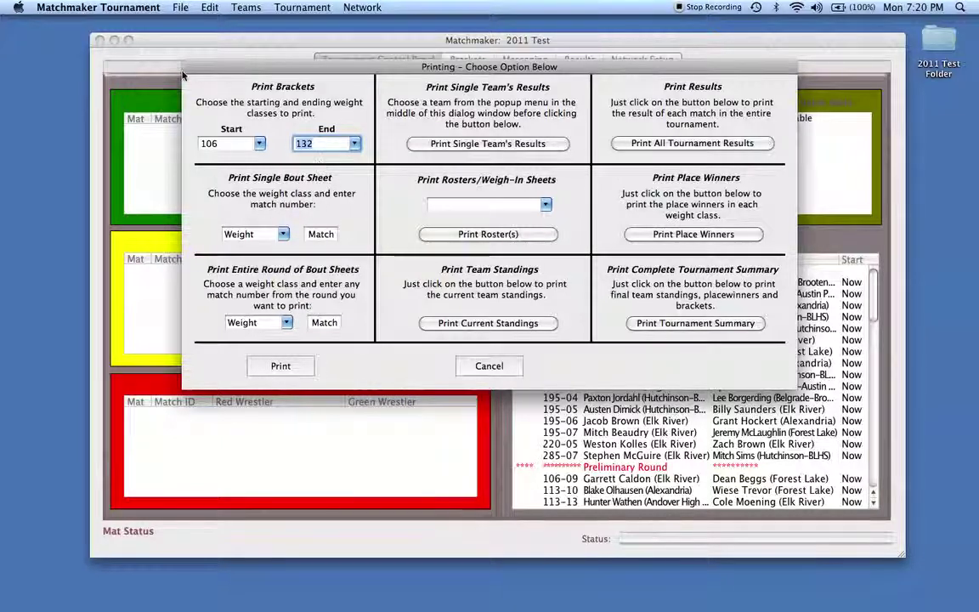
left_click(292, 371)
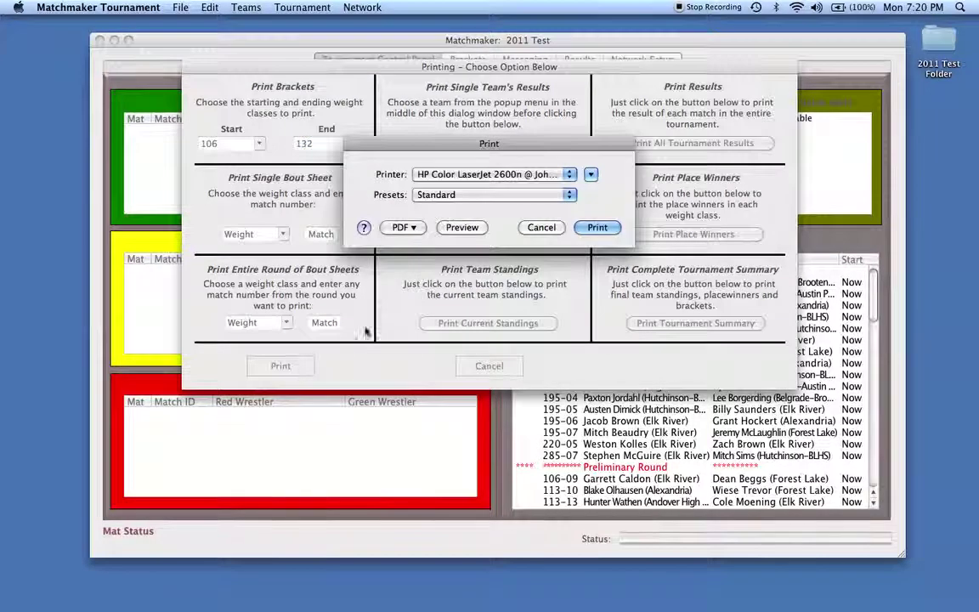
left_click(454, 229)
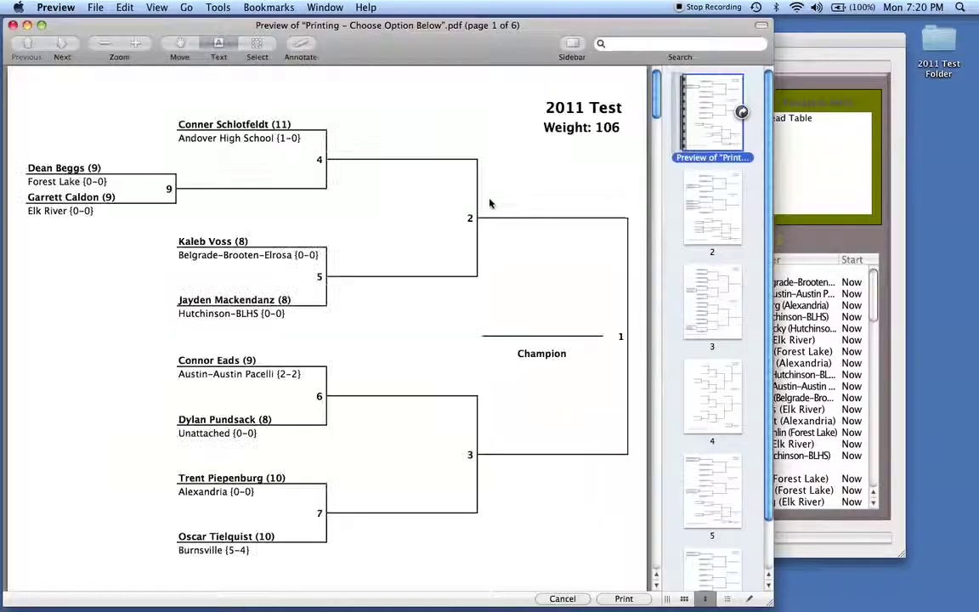
Step: Examine the previewed bracket pages through weight class 132, then close the preview
left_click(693, 212)
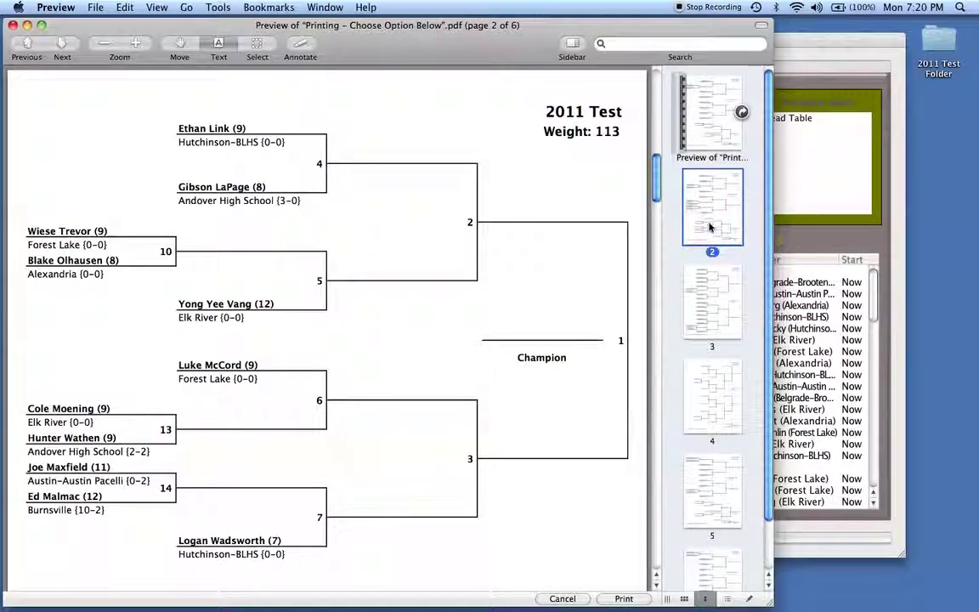
key("Down")
key("Down")
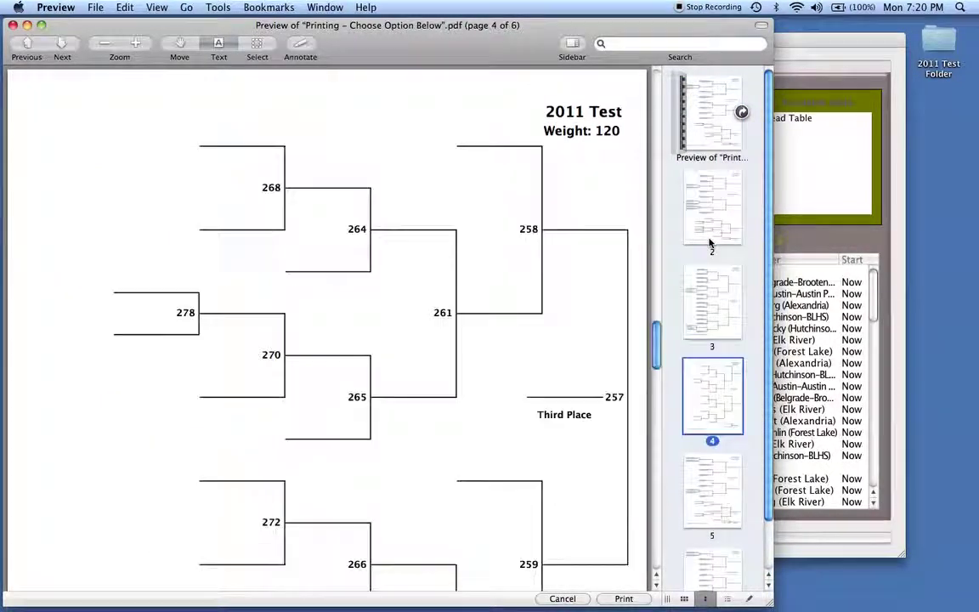
key("Down")
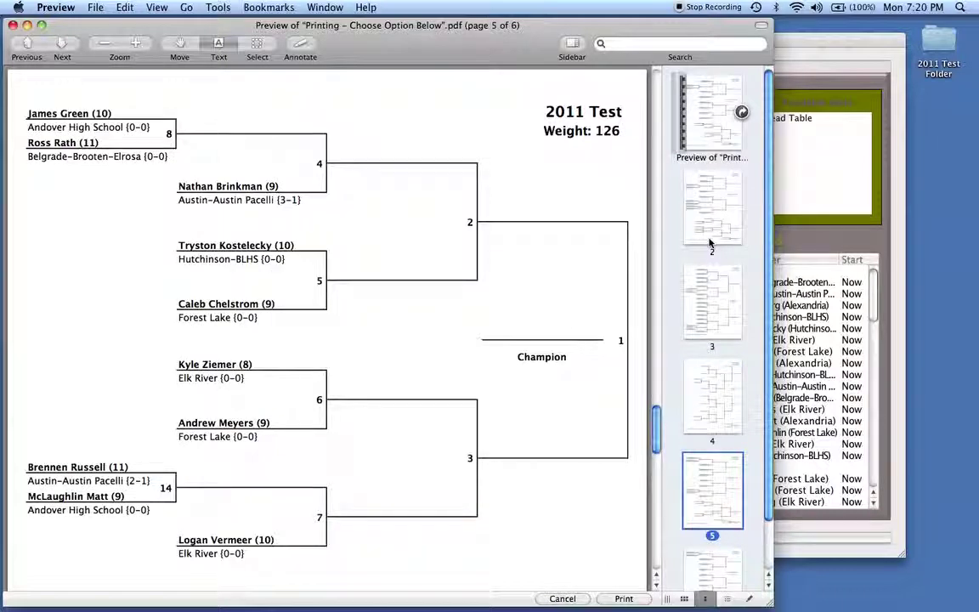
key("Down")
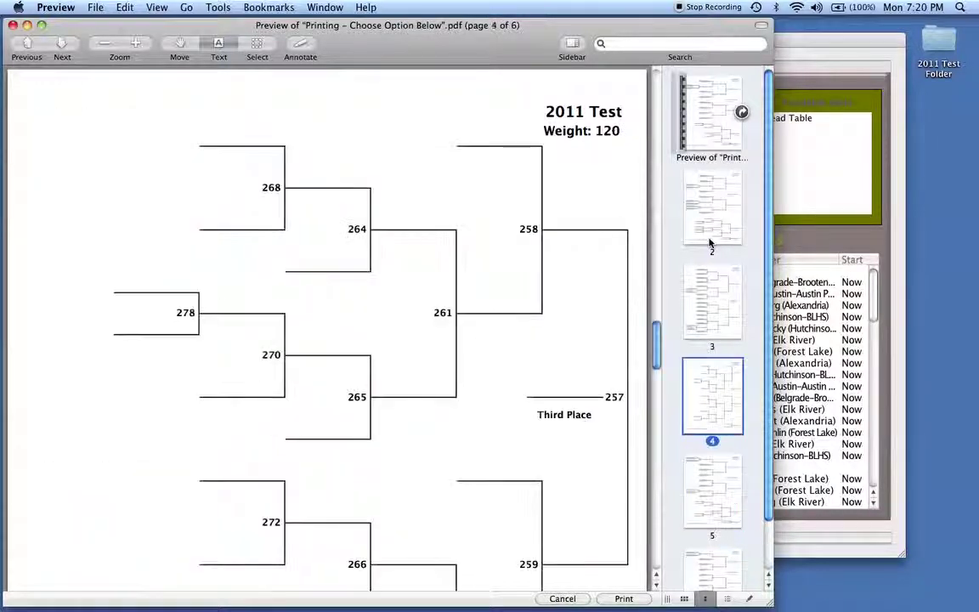
key("Home")
key("Down")
key("Down")
key("Down")
key("Down")
key("Down")
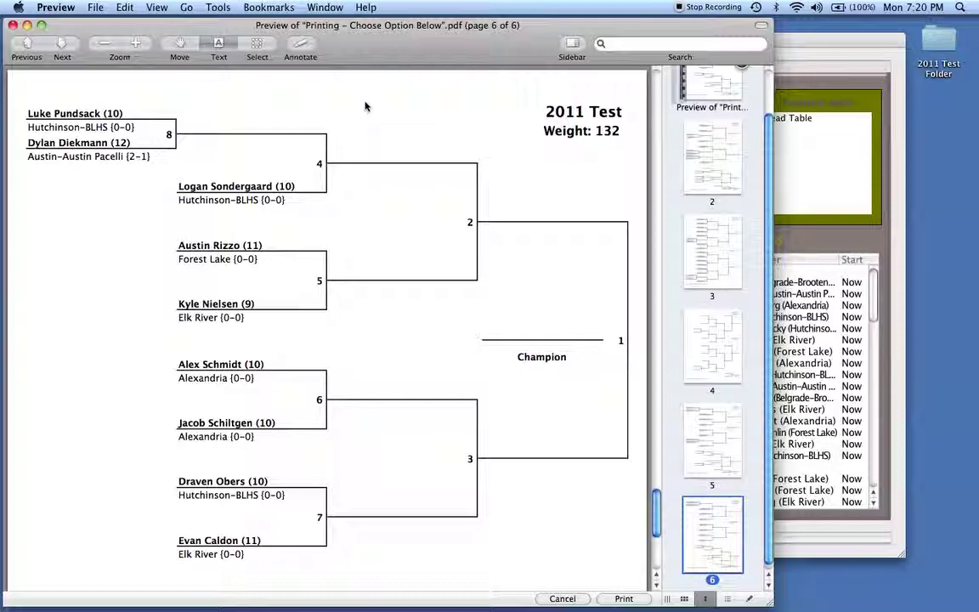
key("super+q")
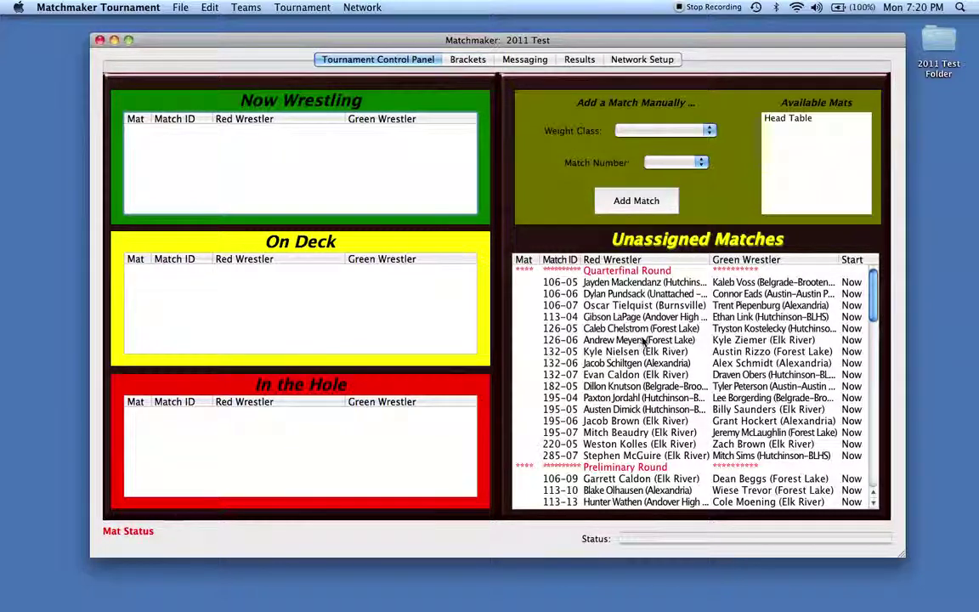
Step: Look through the Unassigned Matches list from the Quarterfinal Round to the Round of 32 and return to its beginning
scroll(646, 382, "down", 5)
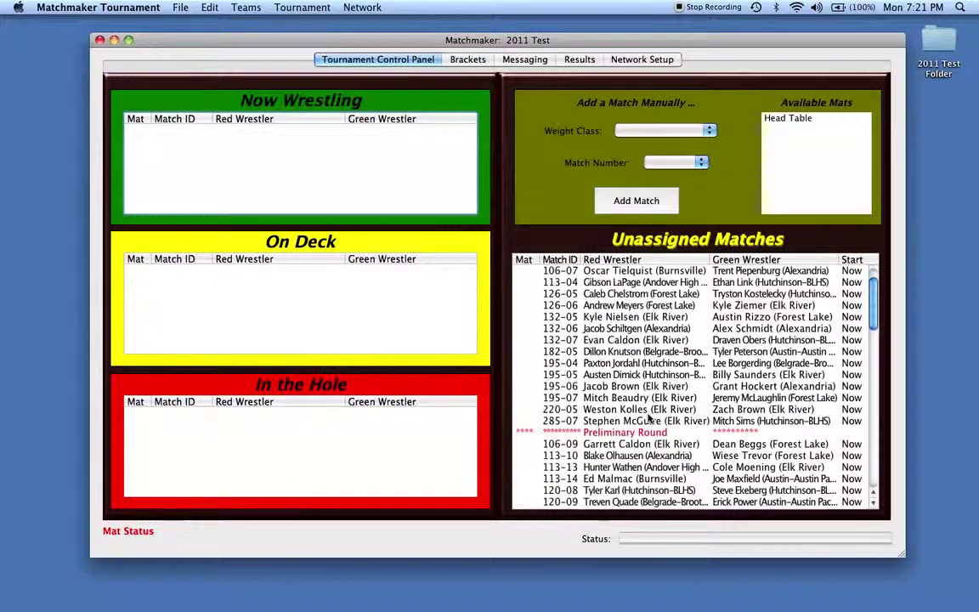
scroll(648, 419, "down", 3)
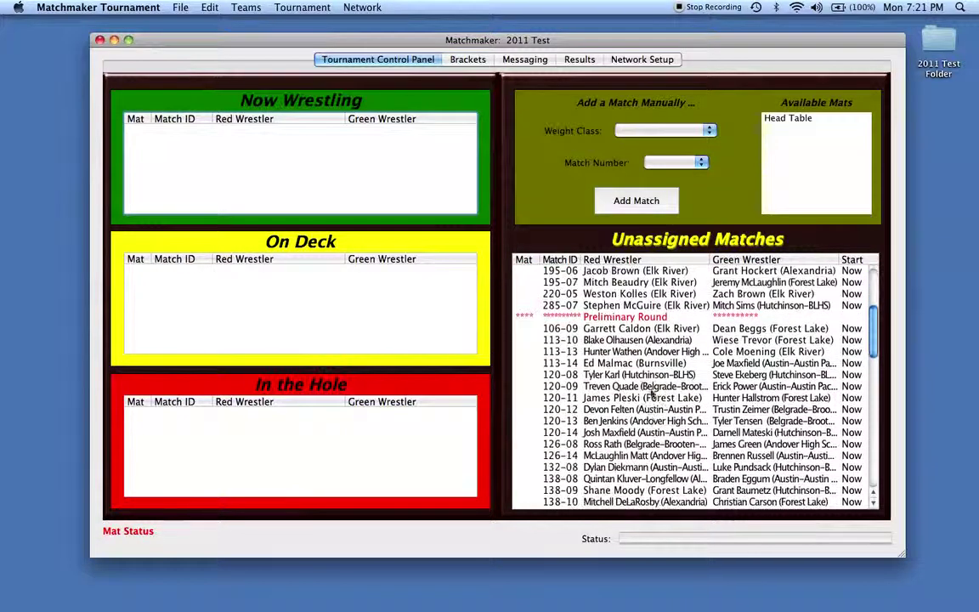
scroll(642, 333, "down", 2)
scroll(640, 331, "down", 1)
scroll(641, 334, "down", 10)
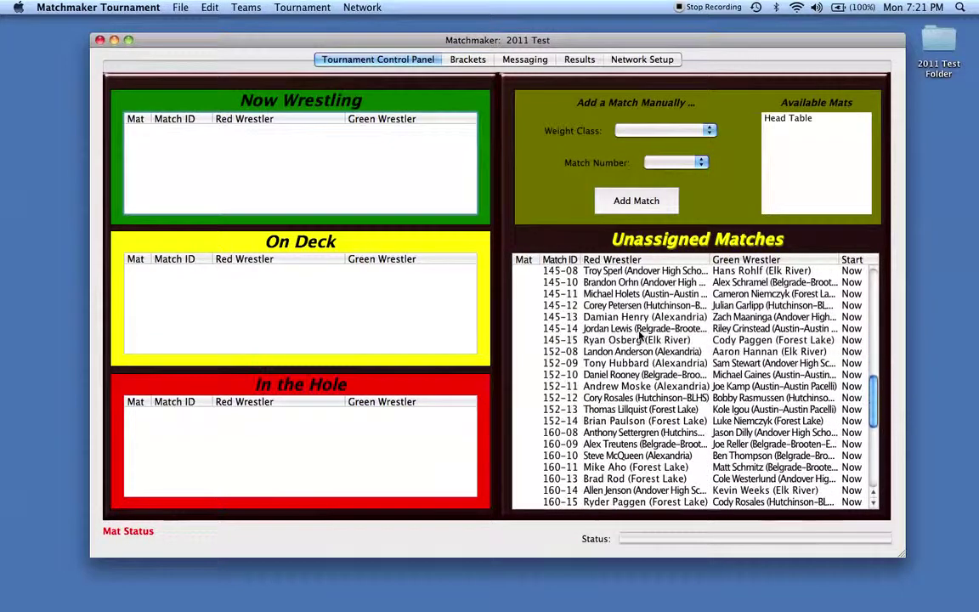
scroll(640, 334, "down", 4)
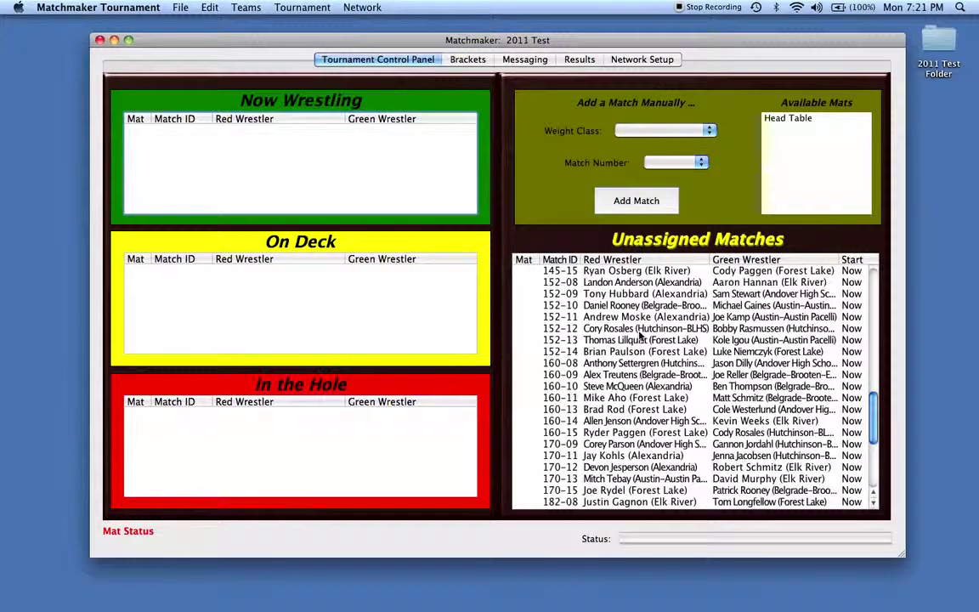
scroll(640, 336, "down", 1)
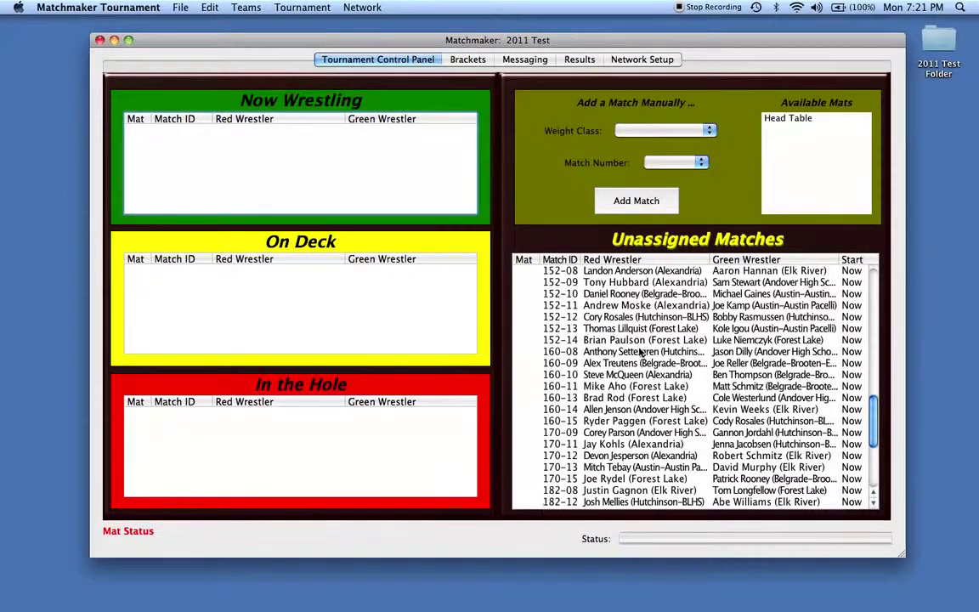
scroll(640, 352, "down", 1)
scroll(640, 352, "down", 6)
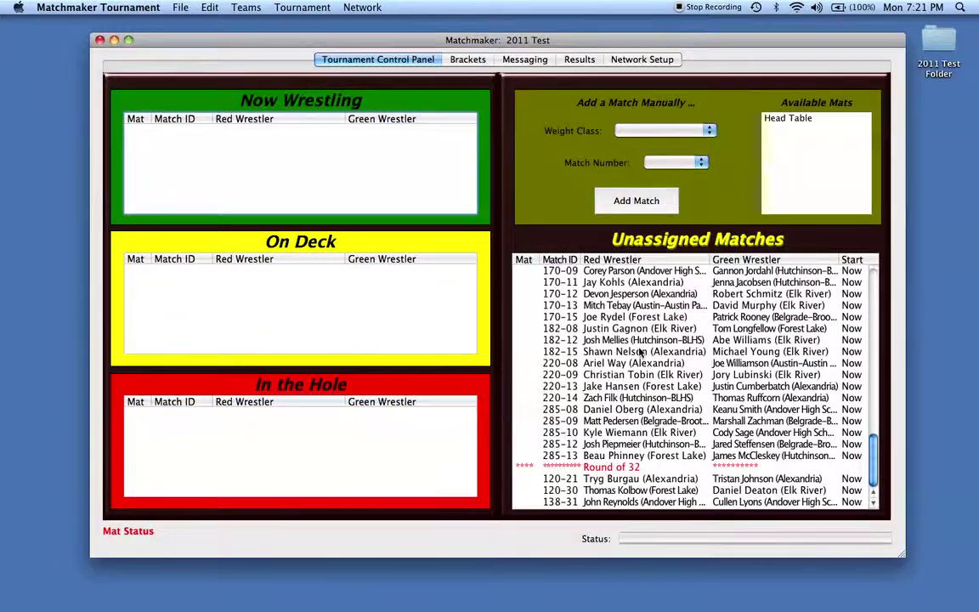
scroll(640, 352, "up", 10)
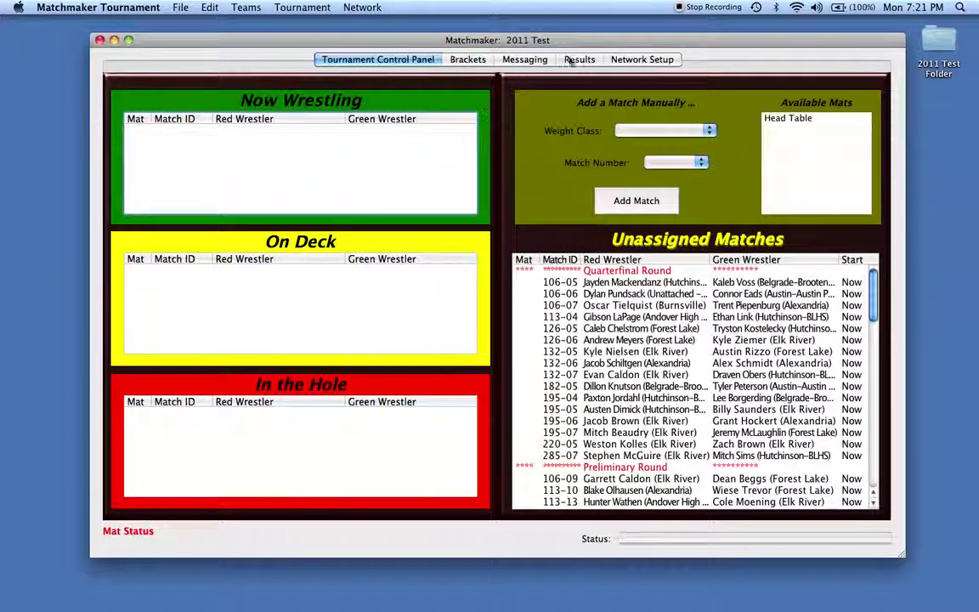
Step: Display the bracket for weight class 106 and examine it across its full width
left_click(476, 62)
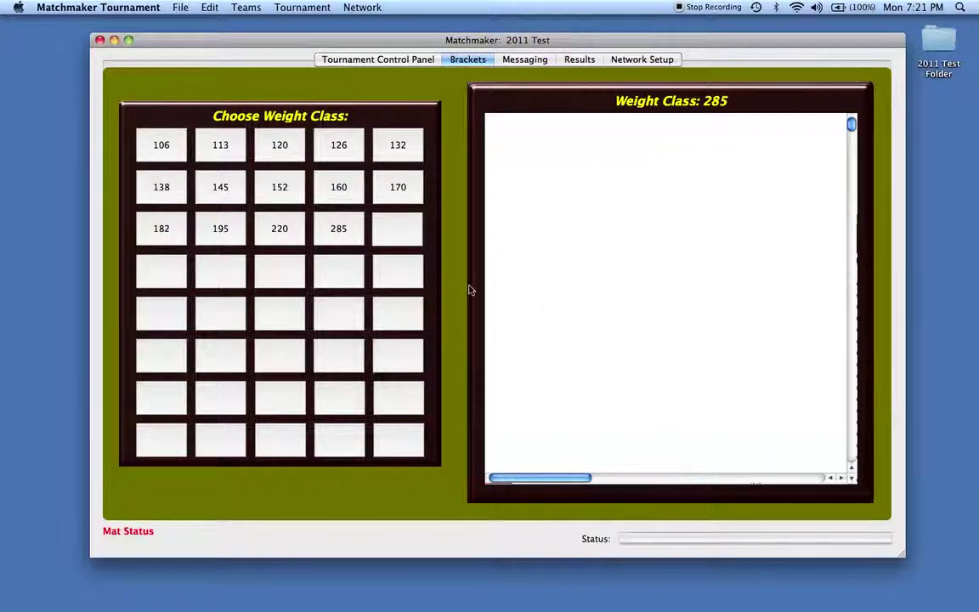
left_click(167, 142)
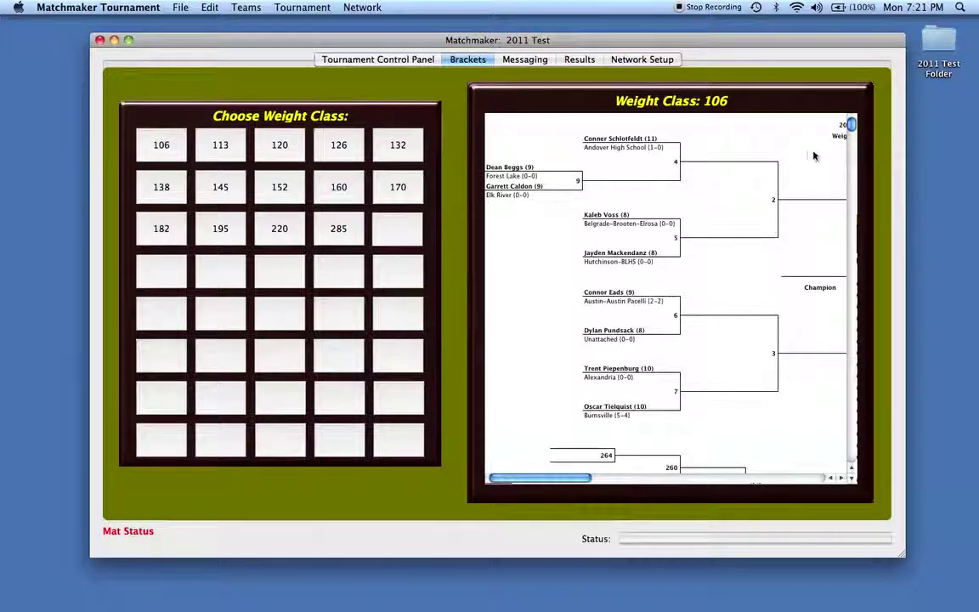
left_click_drag(851, 125, 892, 112)
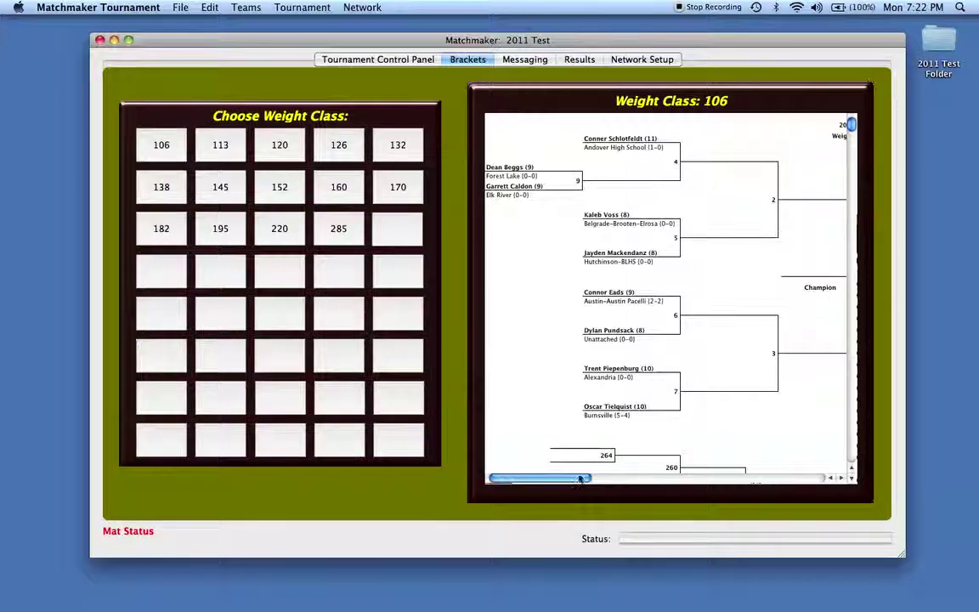
left_click_drag(580, 478, 865, 430)
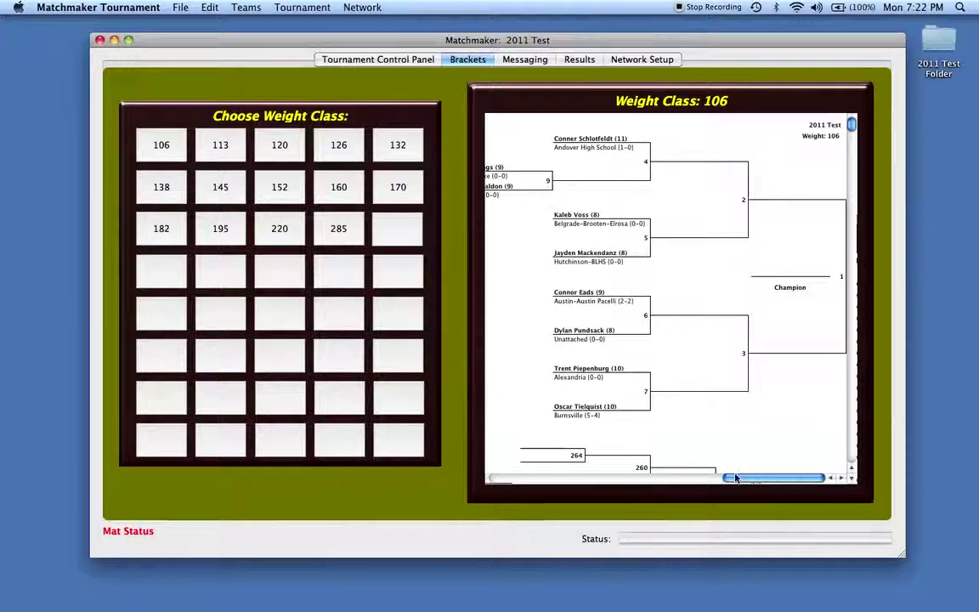
left_click_drag(729, 477, 510, 287)
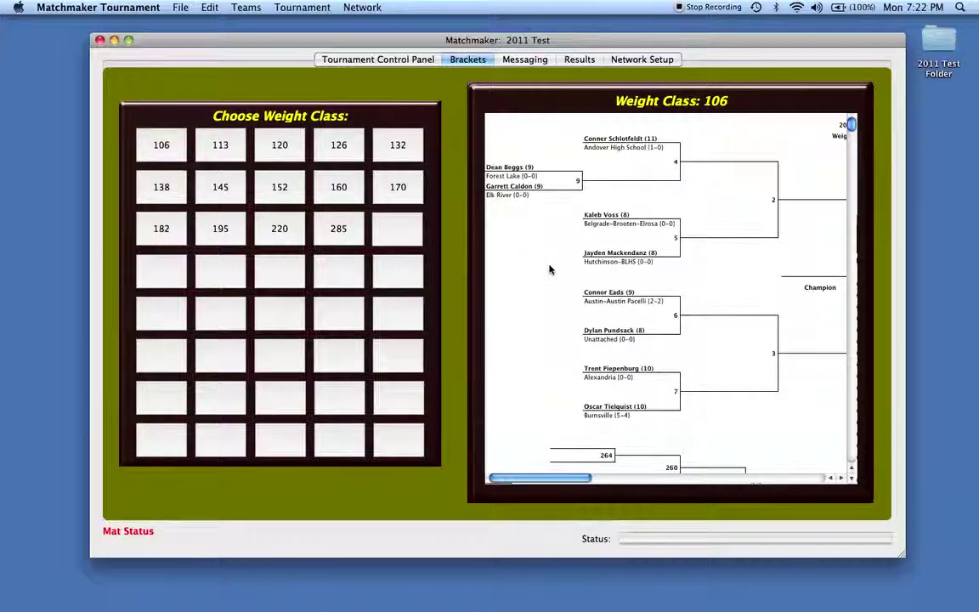
Step: Generate a print preview of the single bout sheet for weight class 106, match number 9, and examine the sheet
left_click(180, 7)
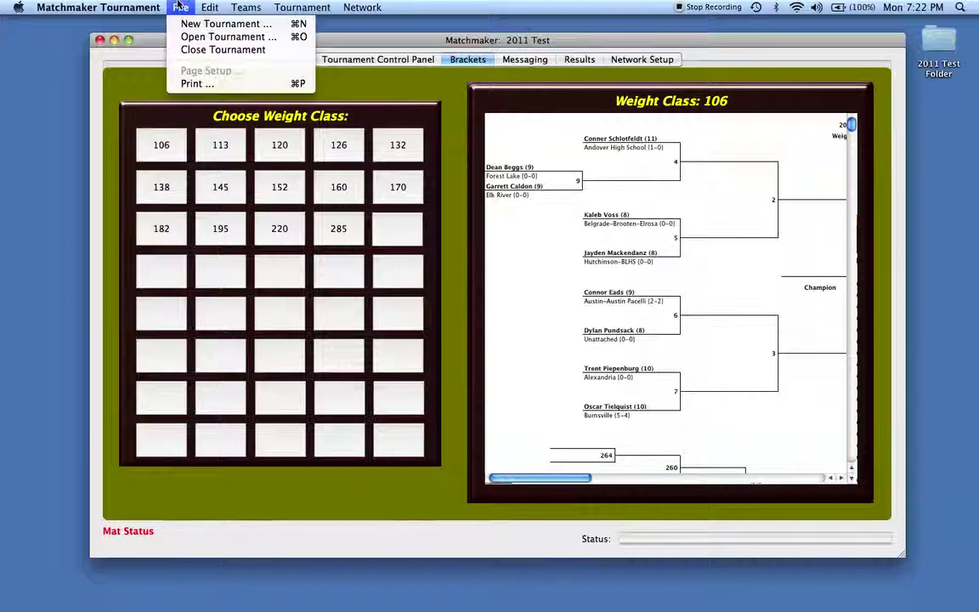
left_click(188, 83)
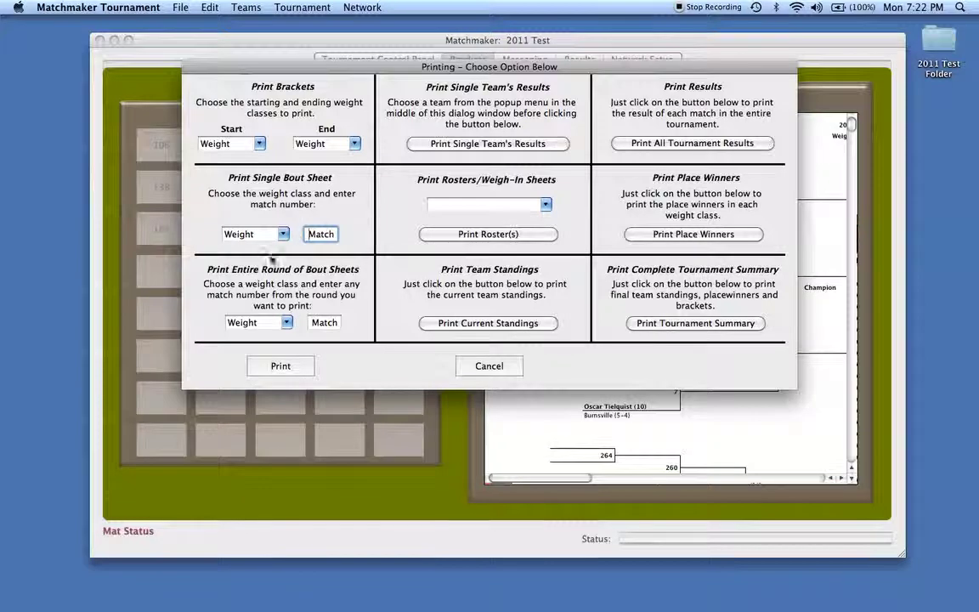
left_click(257, 232)
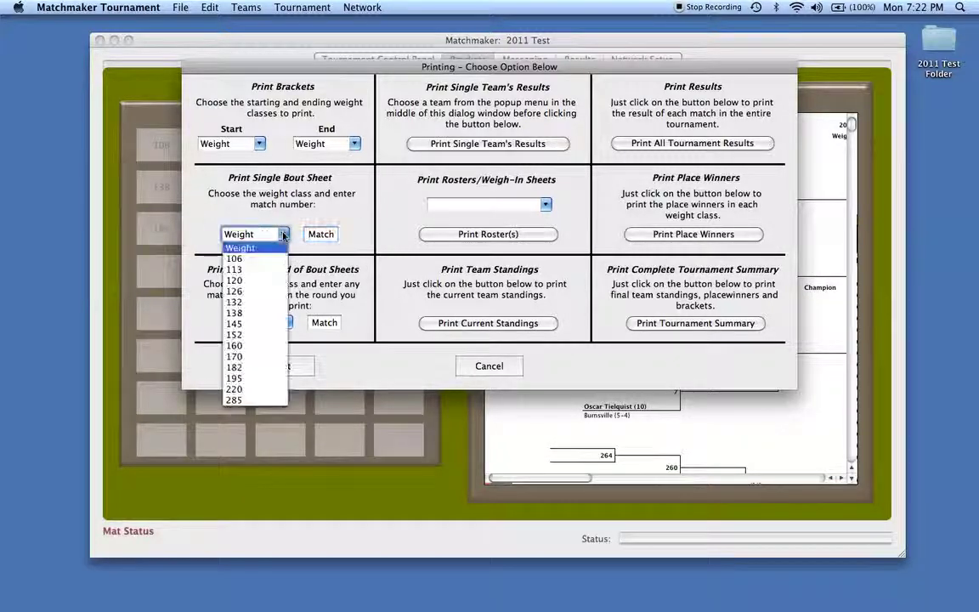
left_click(277, 260)
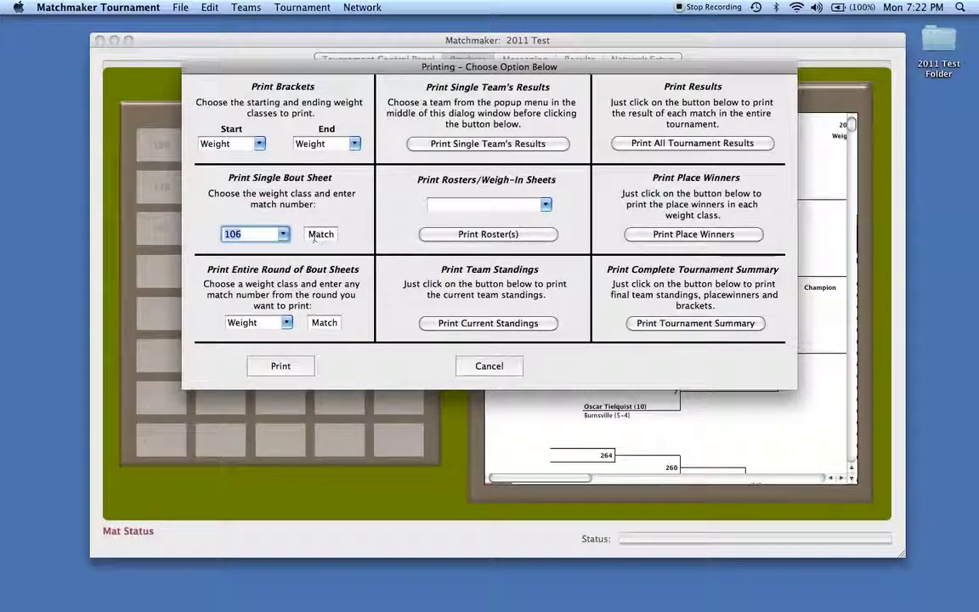
left_click(308, 234)
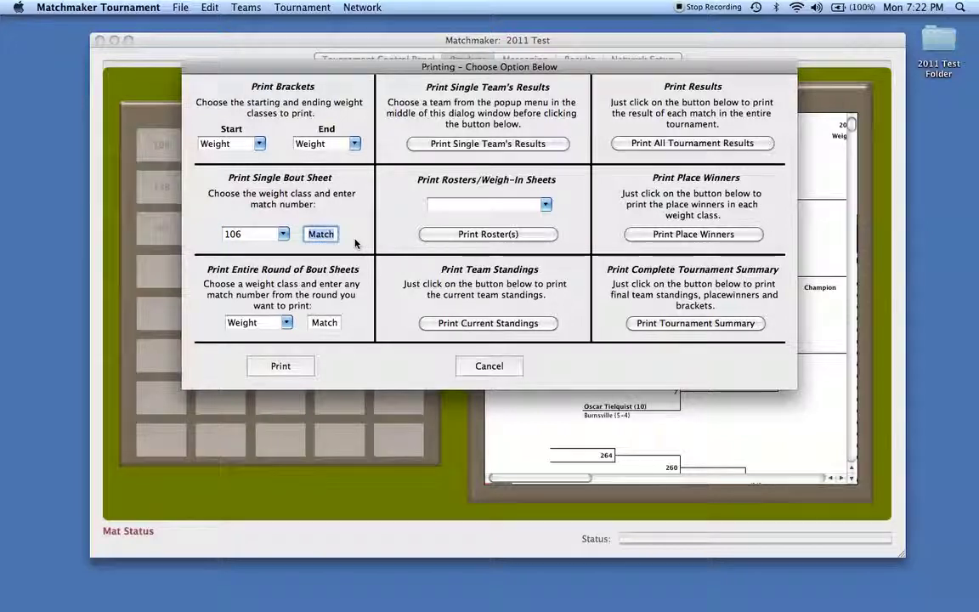
type("9")
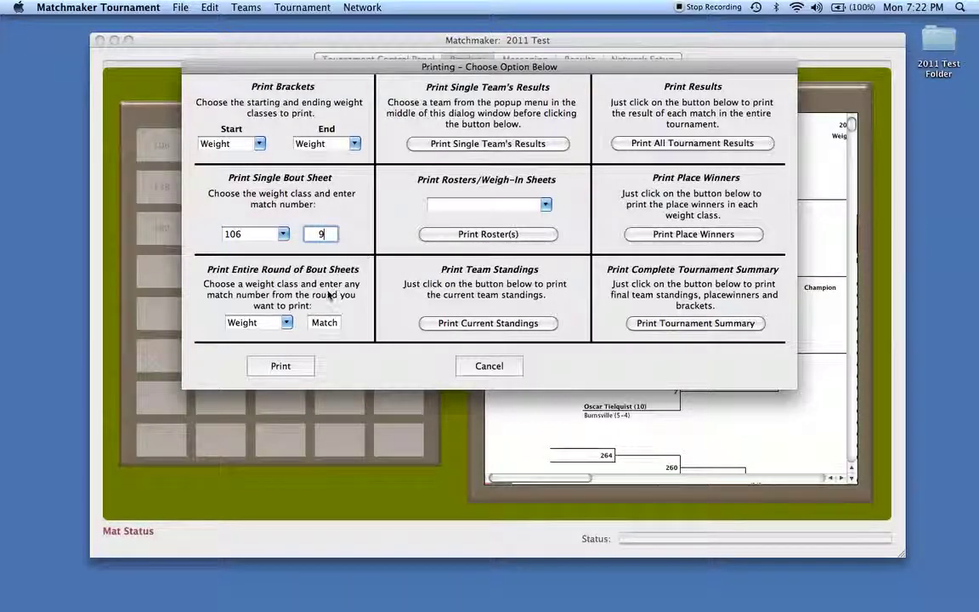
left_click(288, 367)
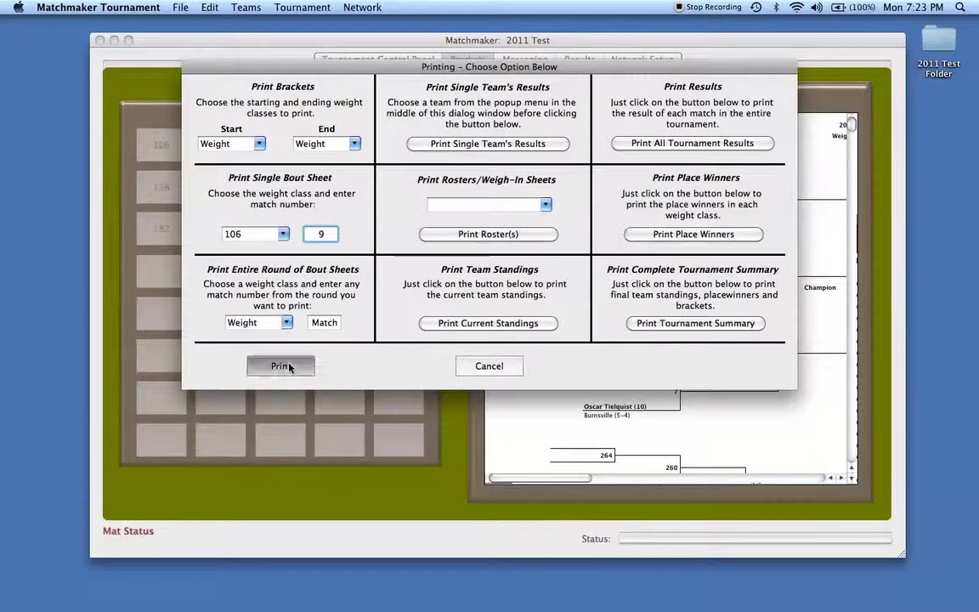
left_click(459, 227)
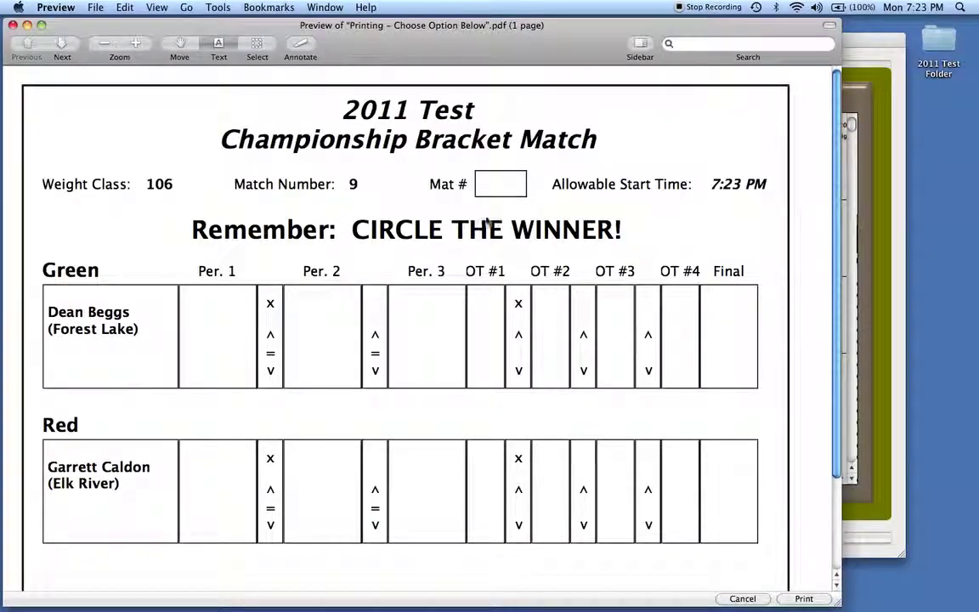
scroll(661, 212, "down", 3)
scroll(661, 214, "down", 3)
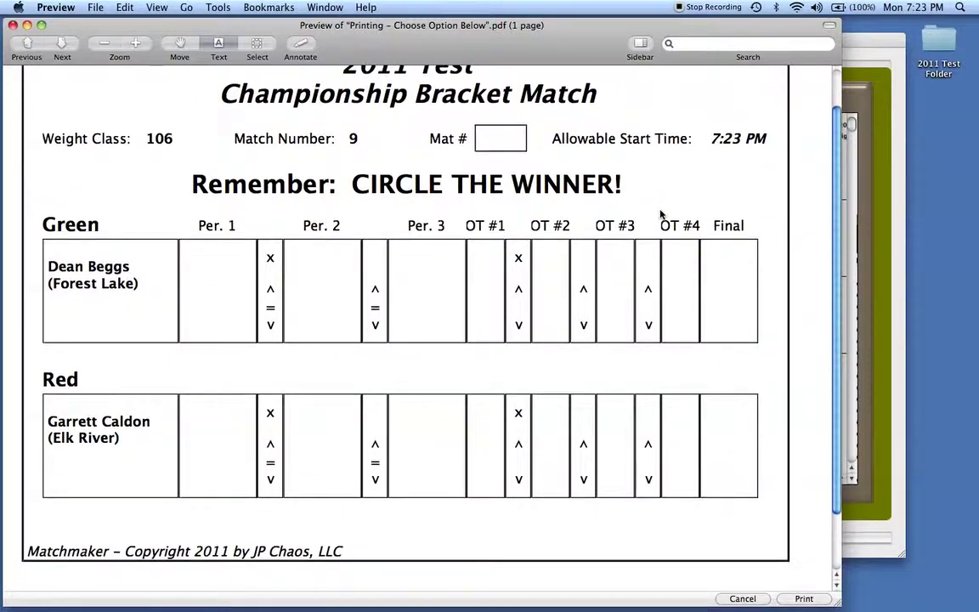
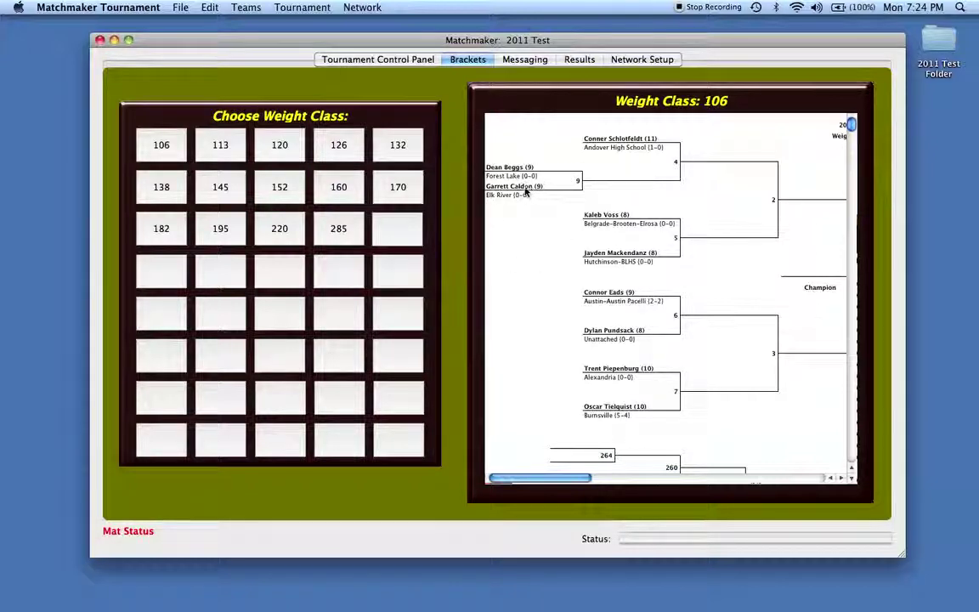
Step: Enable the Double-Click to Advance Winners option for the tournament and check that it is on
left_click(299, 8)
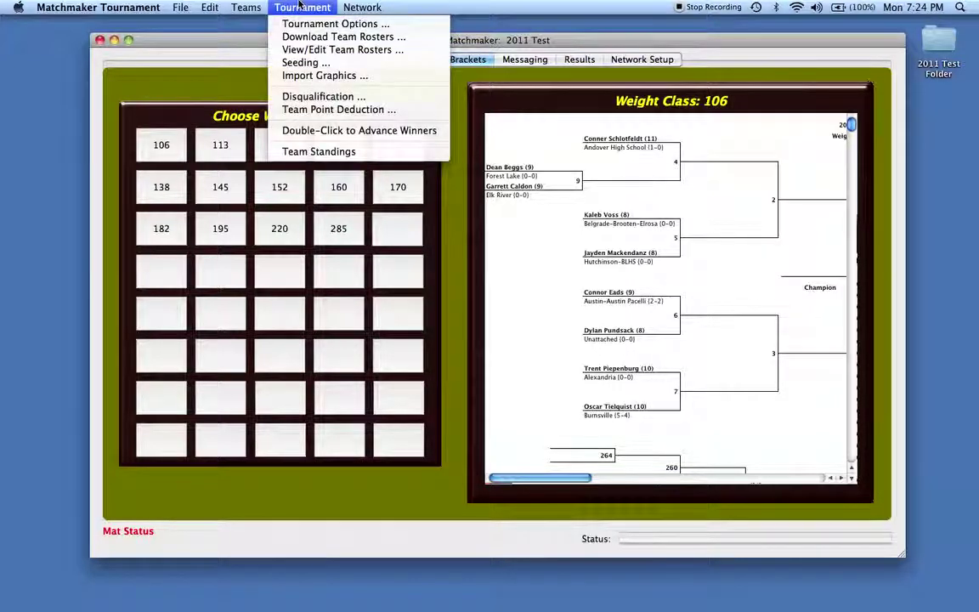
left_click(332, 135)
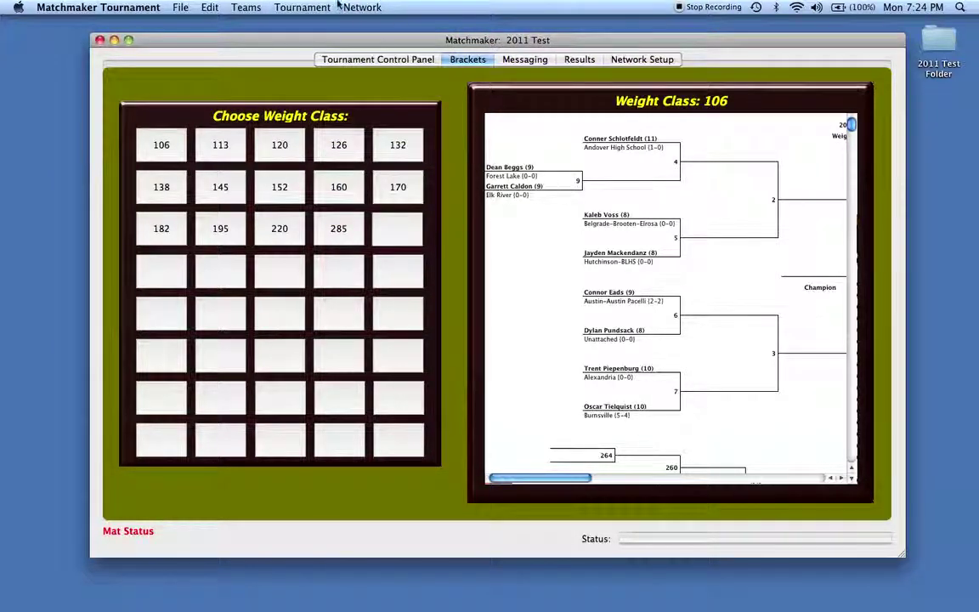
left_click(304, 7)
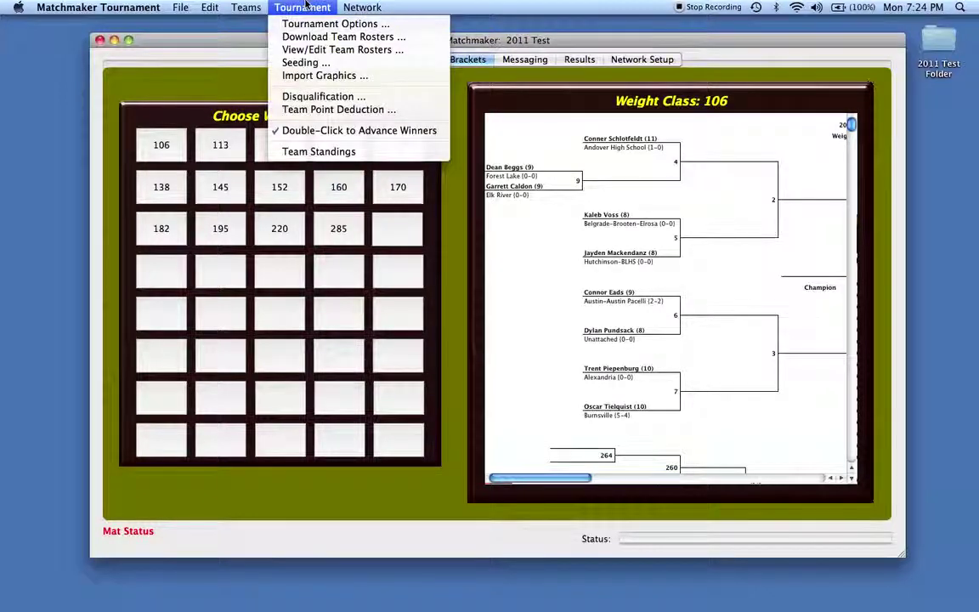
left_click(304, 7)
left_click(305, 7)
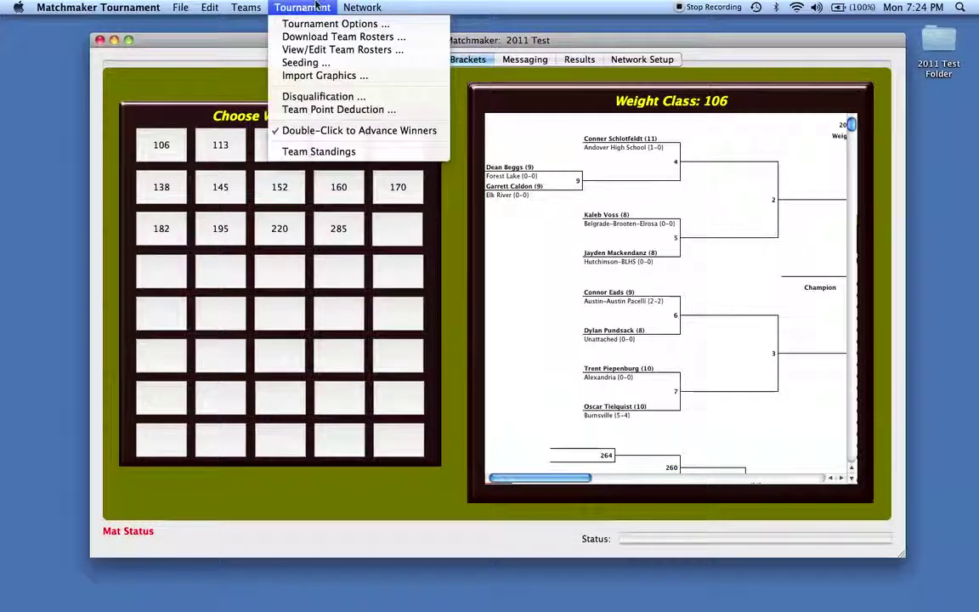
left_click(315, 6)
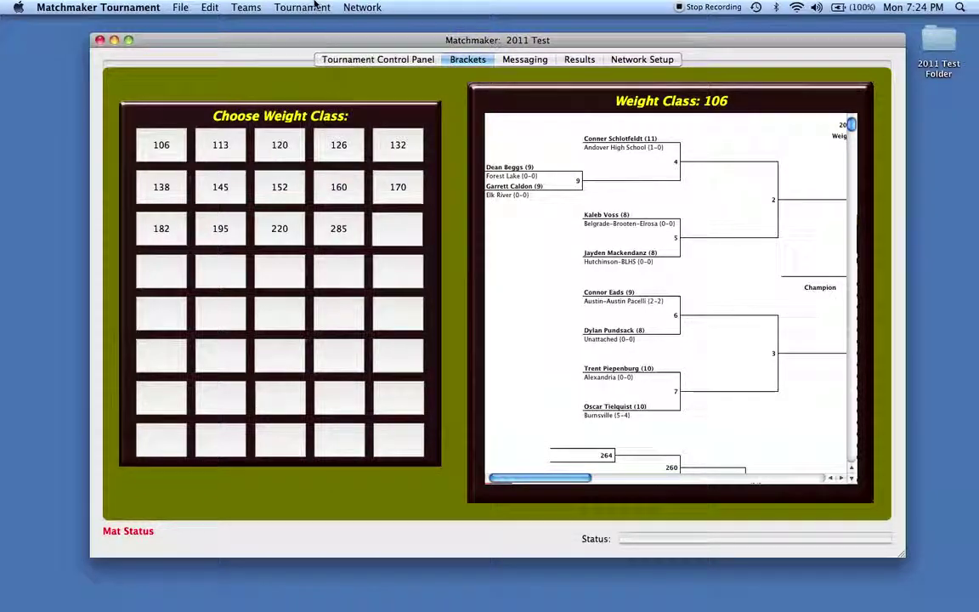
Step: Record the Elk River wrestler as winner of match 9 in weight class 106, by Decision with score 10-5
left_click(515, 189)
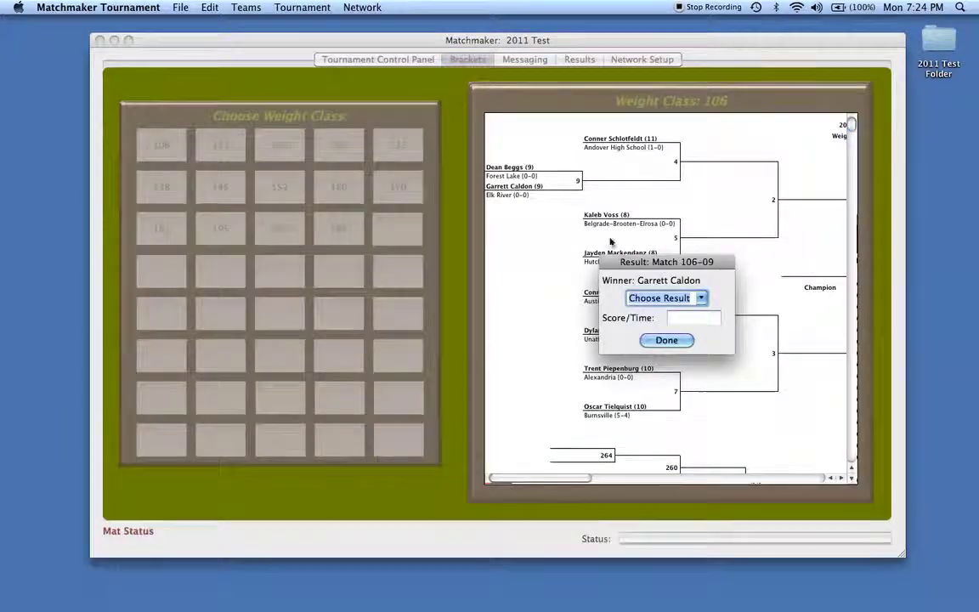
left_click(702, 300)
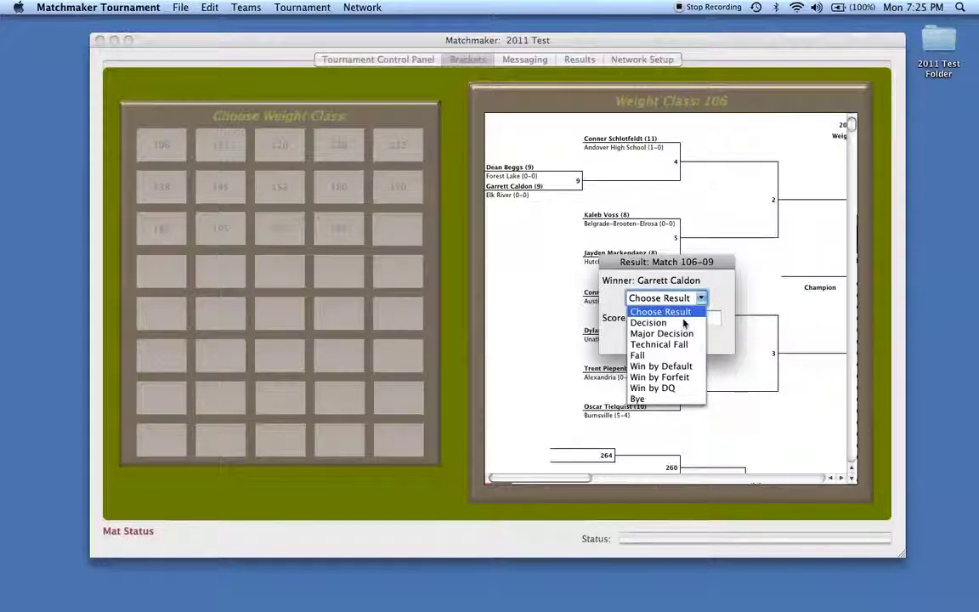
left_click(676, 325)
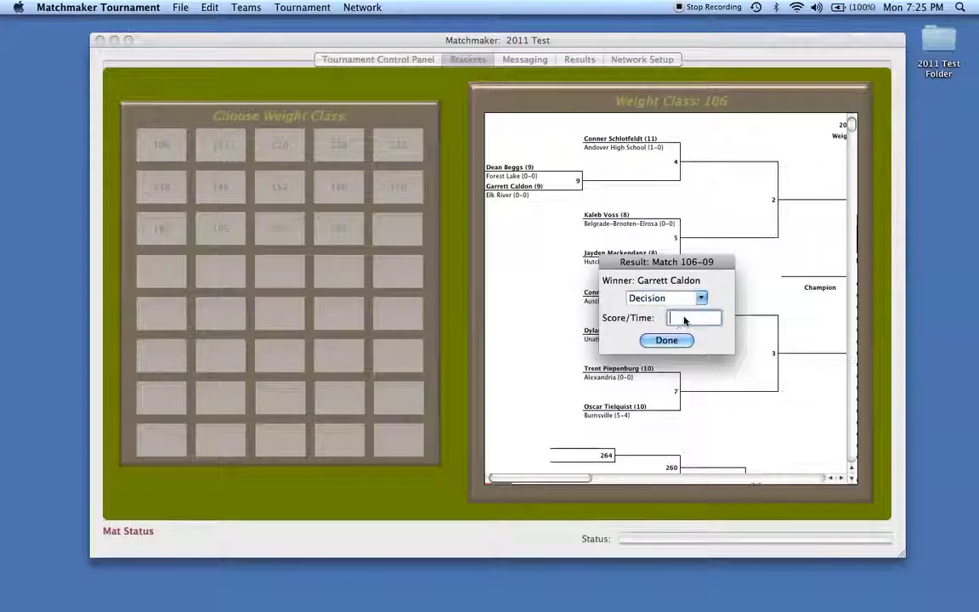
type("10-5")
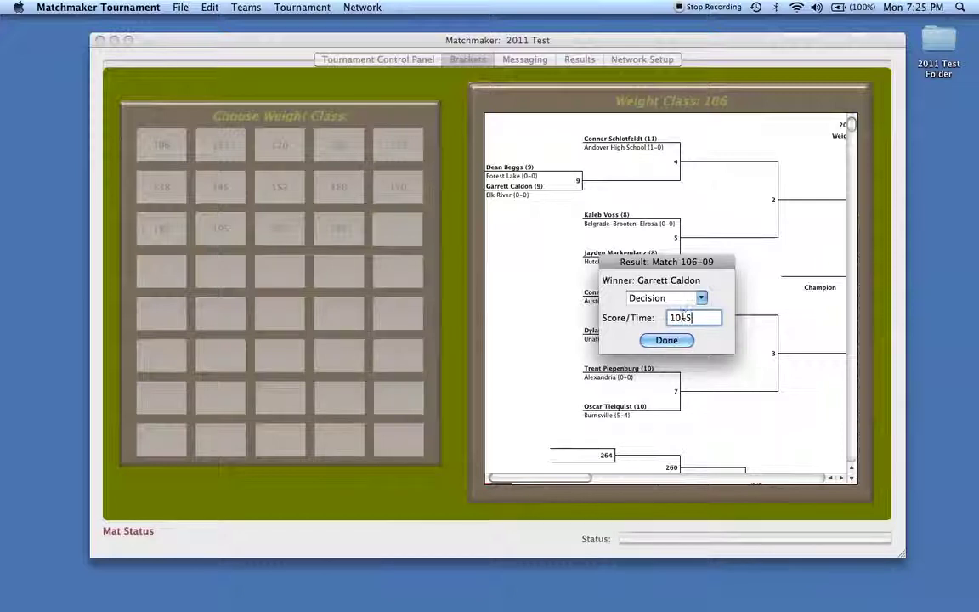
left_click(701, 298)
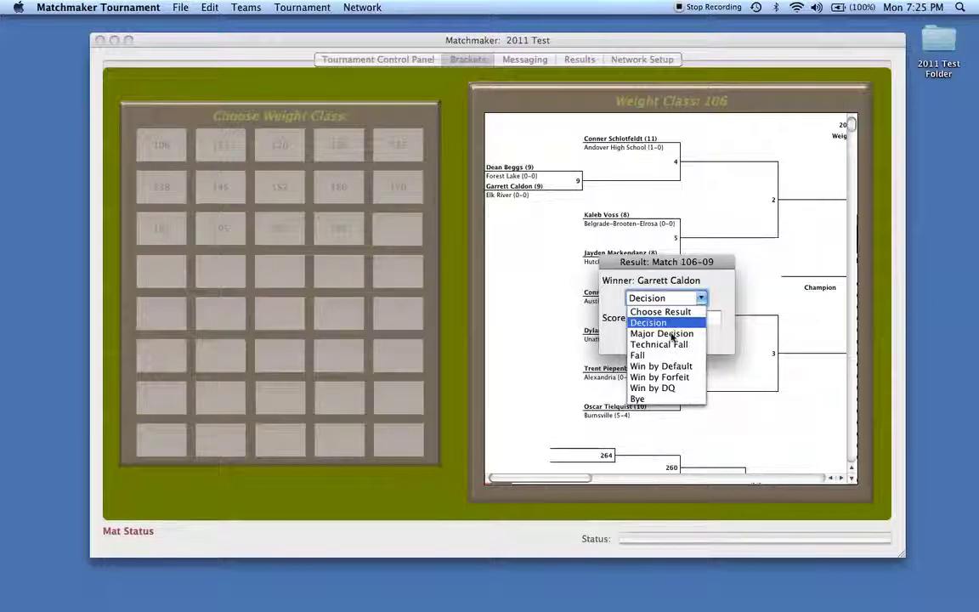
key("Escape")
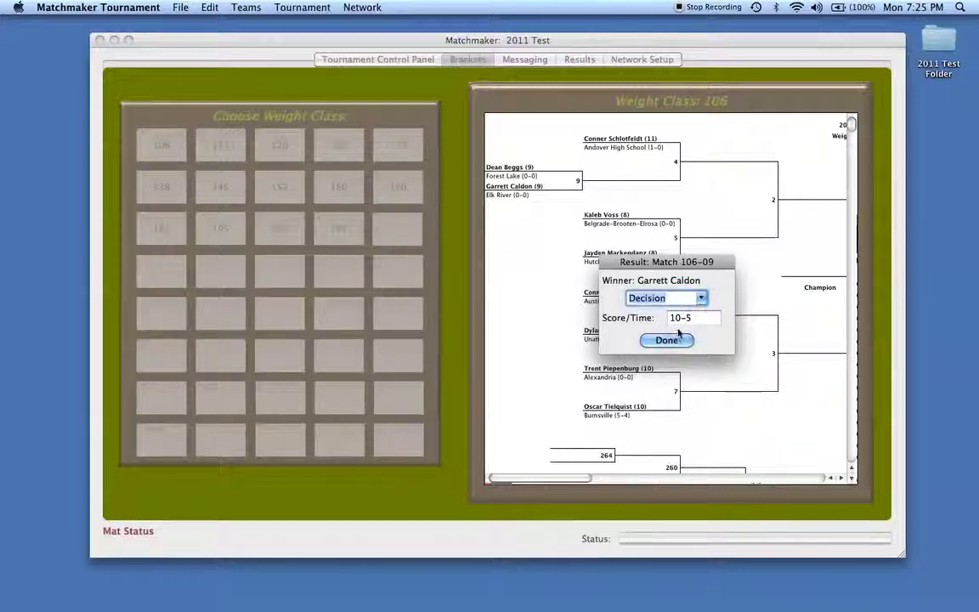
left_click(667, 341)
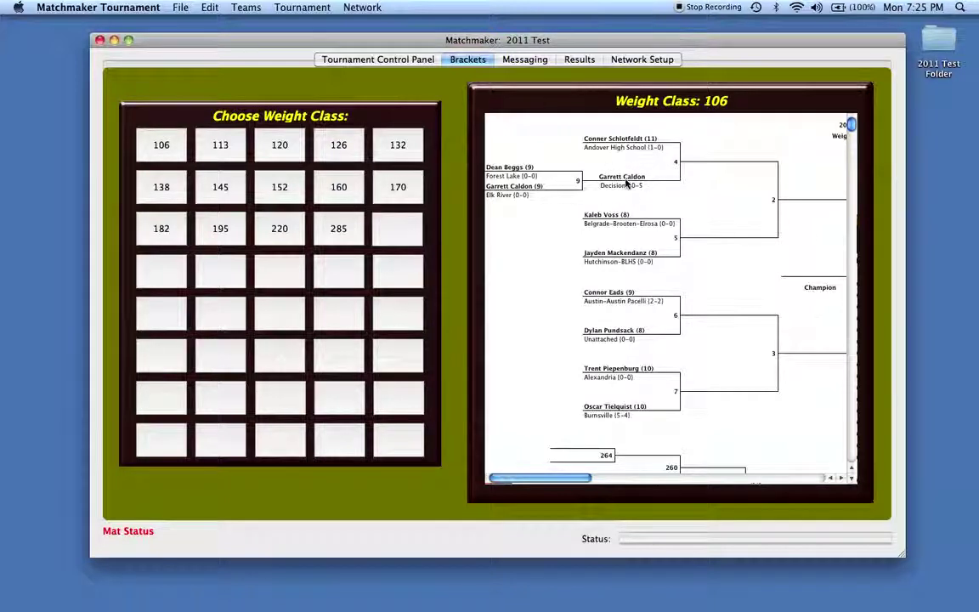
mouse_move(852, 125)
left_mouse_down()
mouse_move(850, 280)
mouse_move(853, 115)
left_mouse_up()
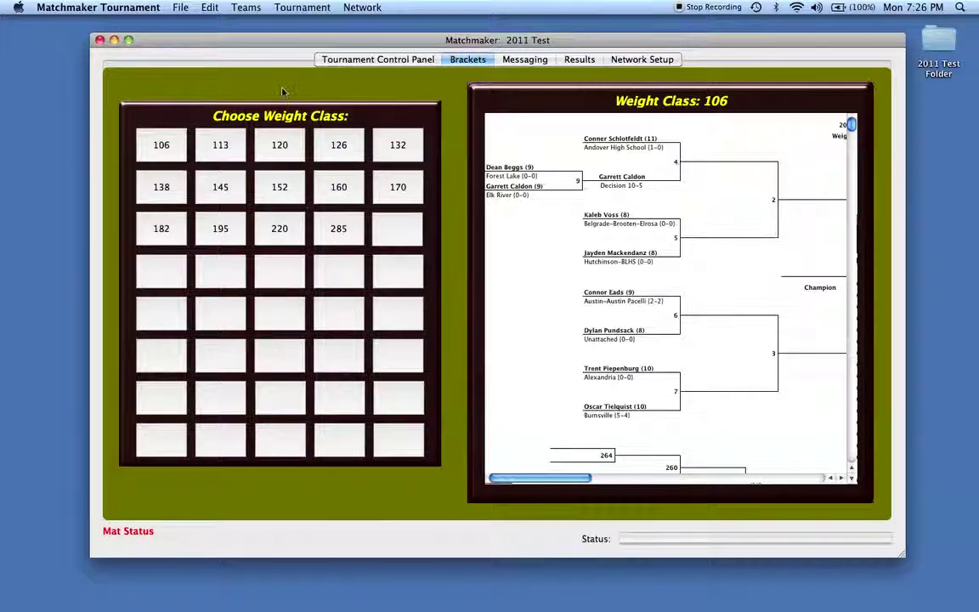
Step: Generate a print preview of the entire round of bout sheets for weight class 106, match number 4
left_click(180, 8)
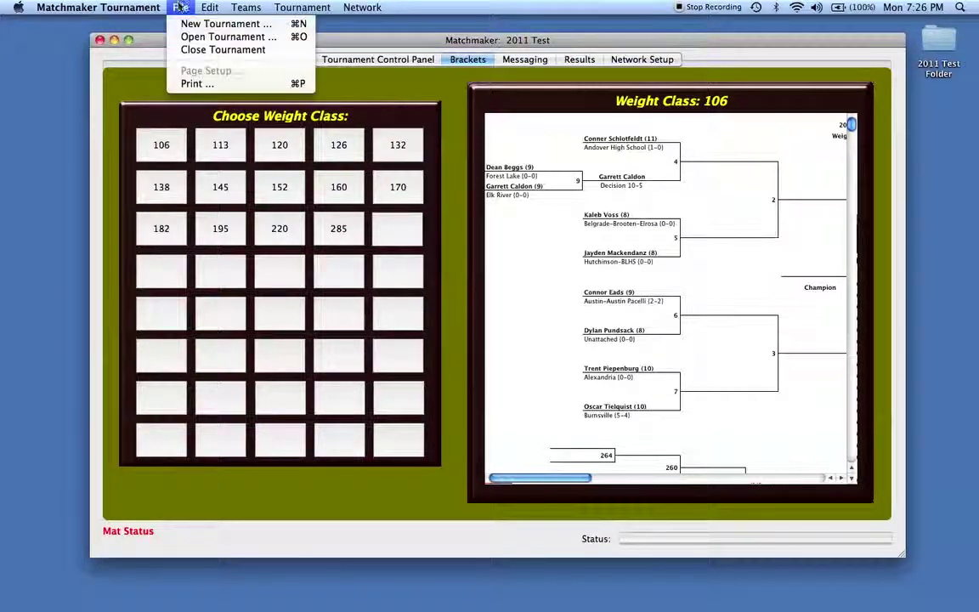
left_click(190, 85)
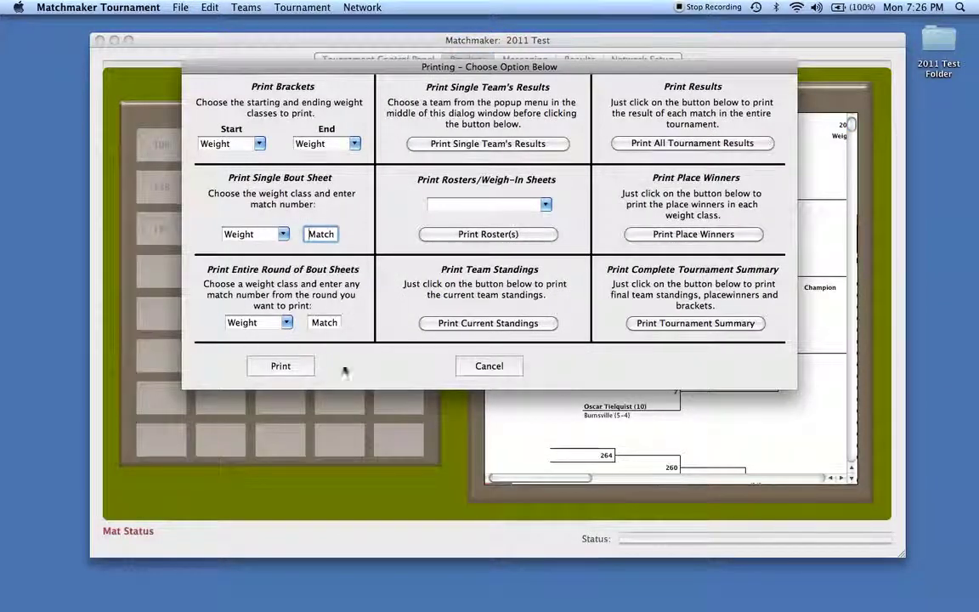
left_click(284, 321)
left_click(266, 346)
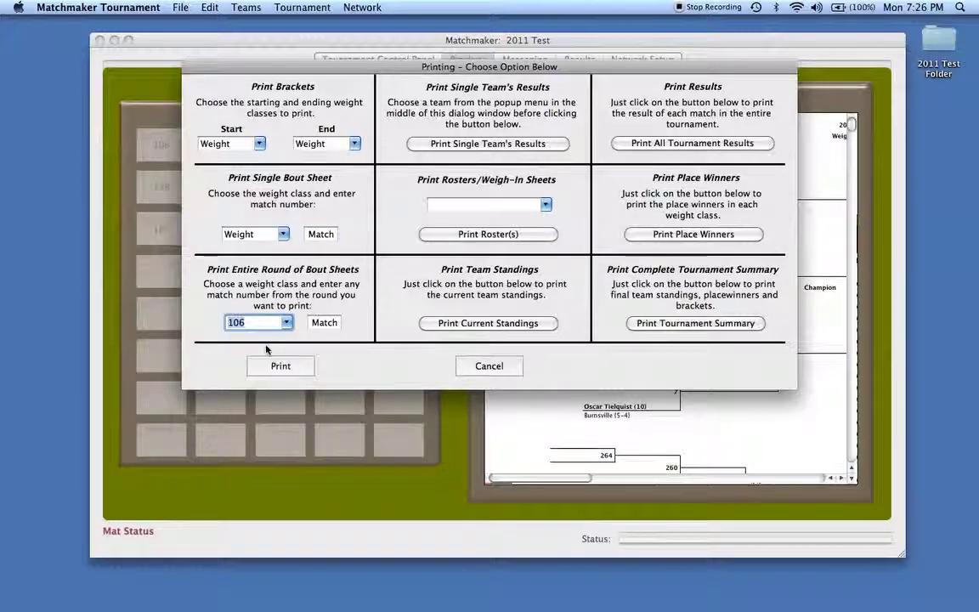
left_click(327, 323)
type("4")
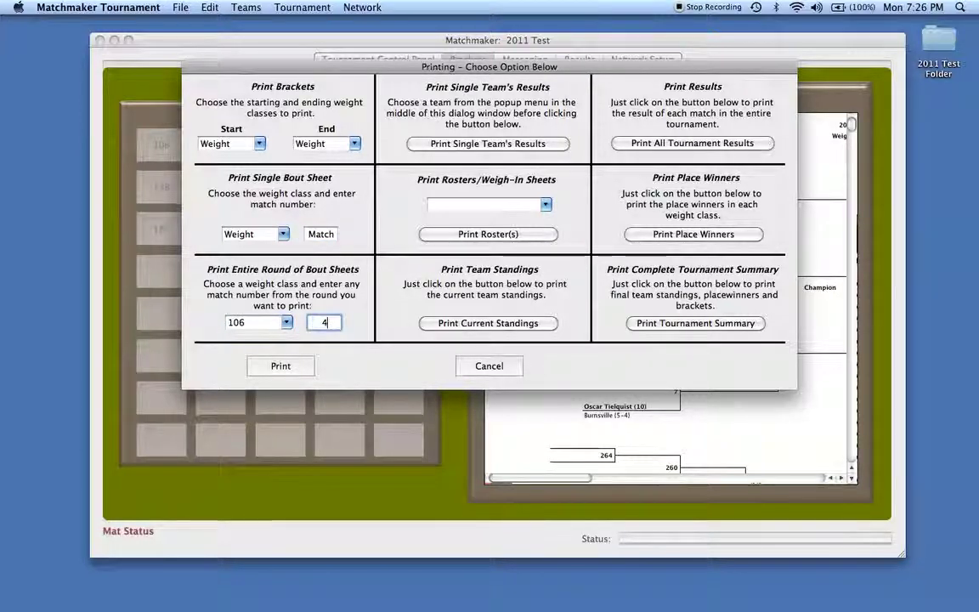
left_click(274, 367)
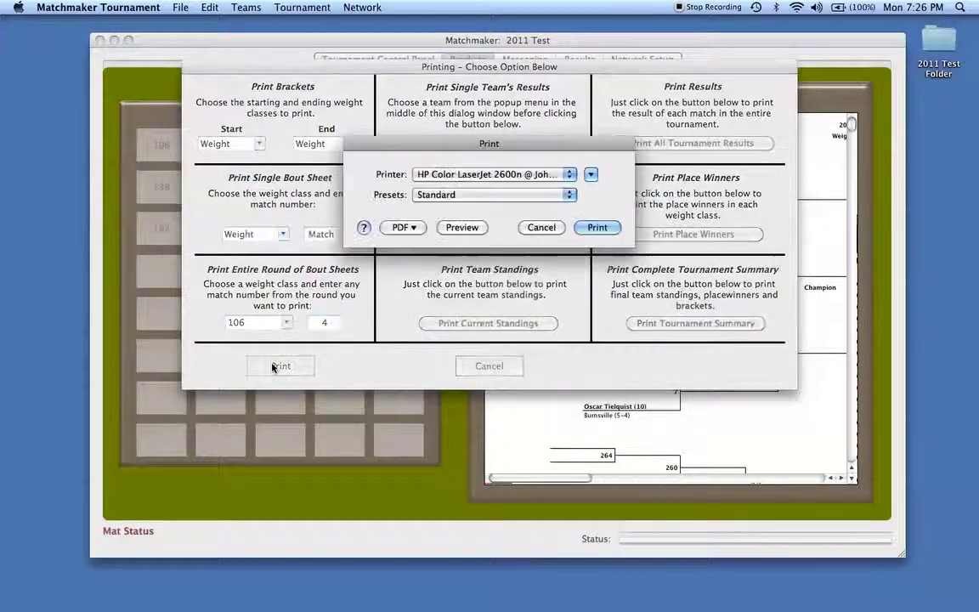
left_click(462, 228)
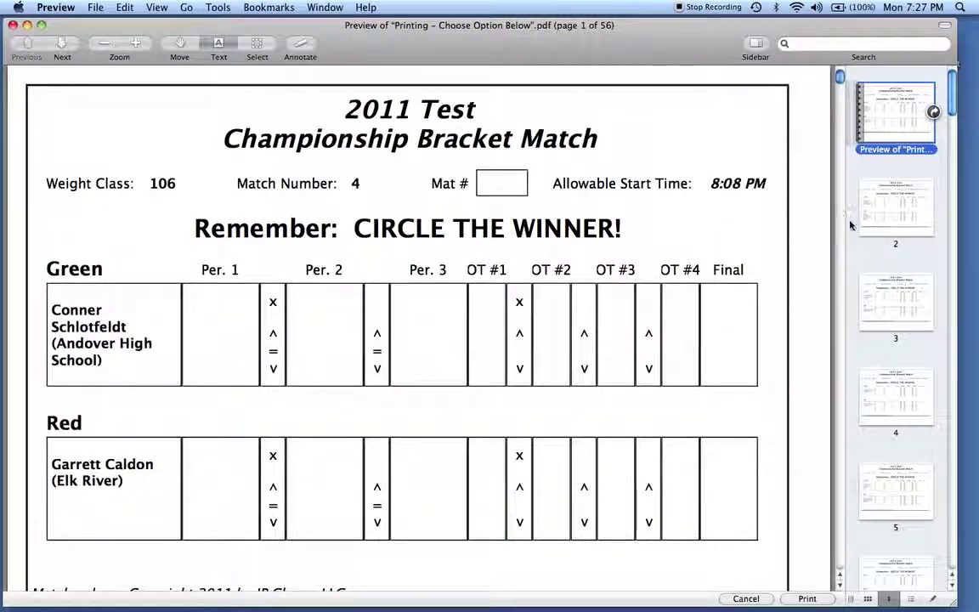
Step: Examine the previewed bout sheets from page 2 through page 21, then close the preview
left_click(881, 215)
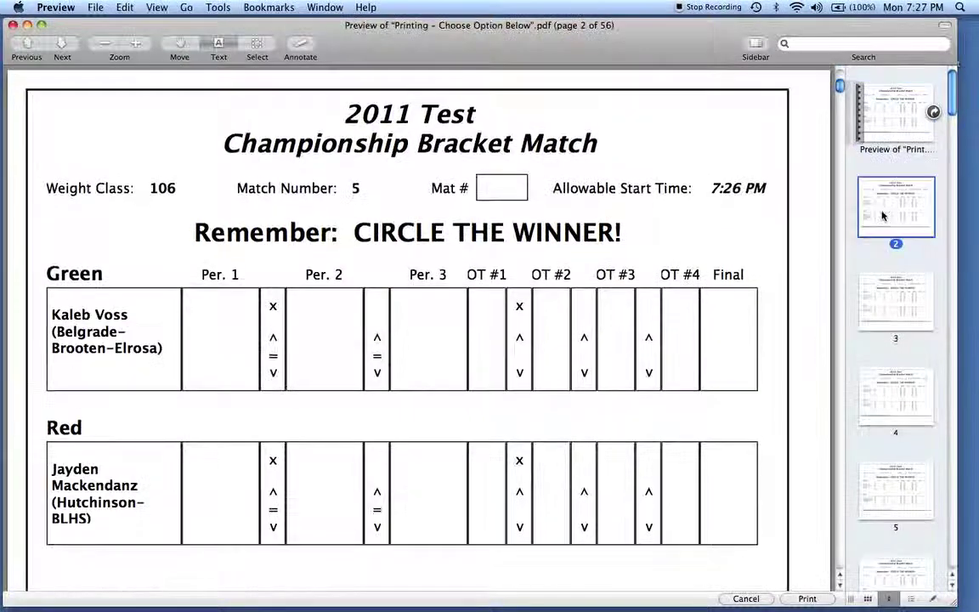
key("Down")
key("Down")
key("Down")
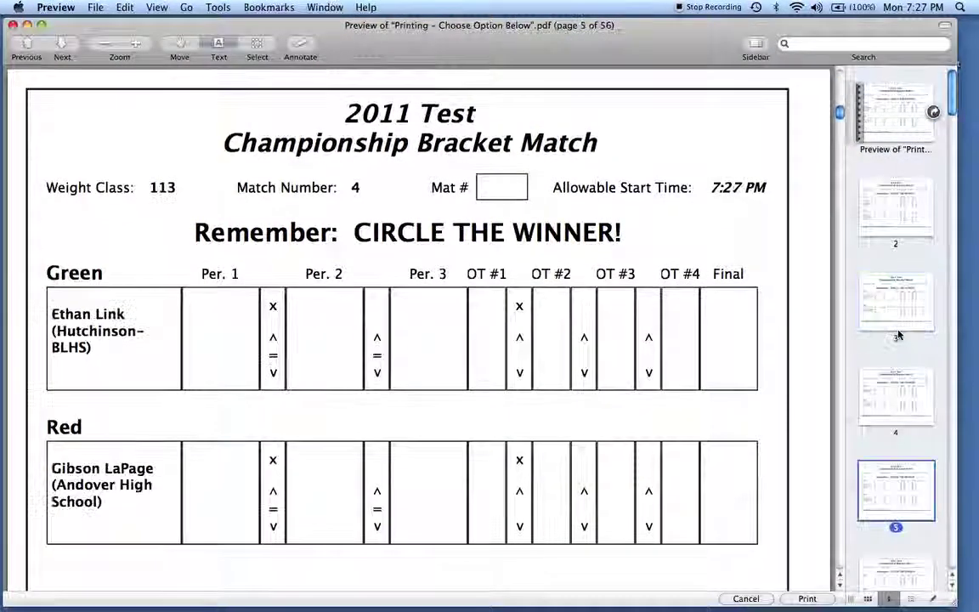
key("Down")
key("Down")
key("Down")
key("Down")
key("Down")
key("Down")
key("Down")
key("Down")
key("Down")
key("Down")
key("Down")
key("Down")
key("Down")
key("Down")
key("Down")
key("Down")
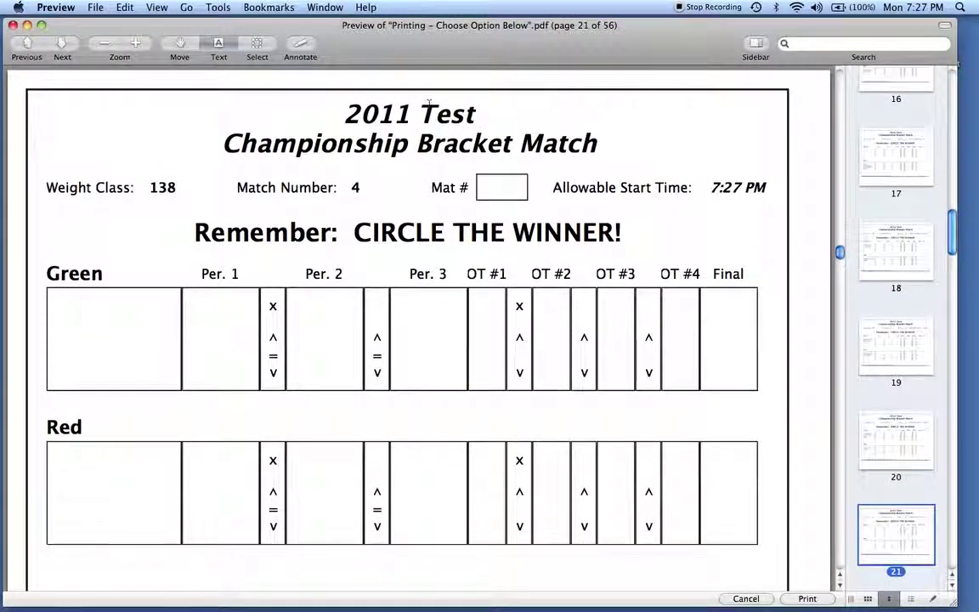
key("super+q")
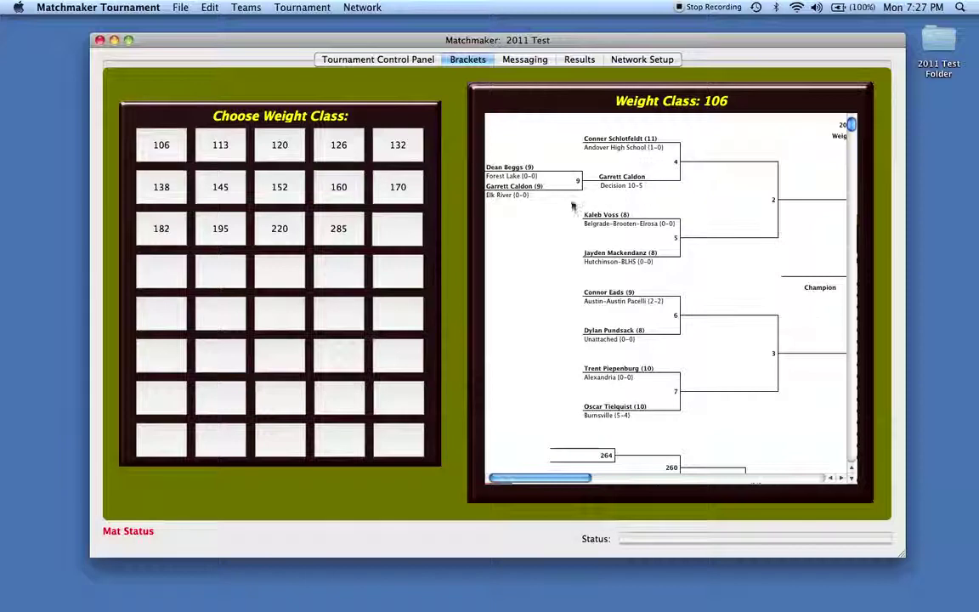
Step: Look through the brackets for weight classes 152, 126, 285, 170, 195, 138, 106 and 120
left_click(286, 188)
left_click(342, 146)
left_click(346, 231)
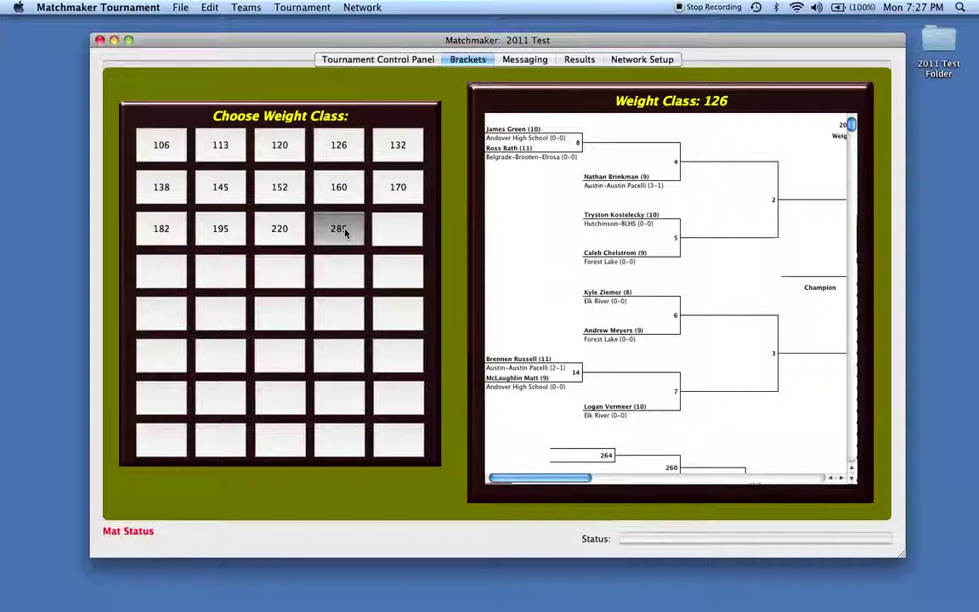
left_click(397, 183)
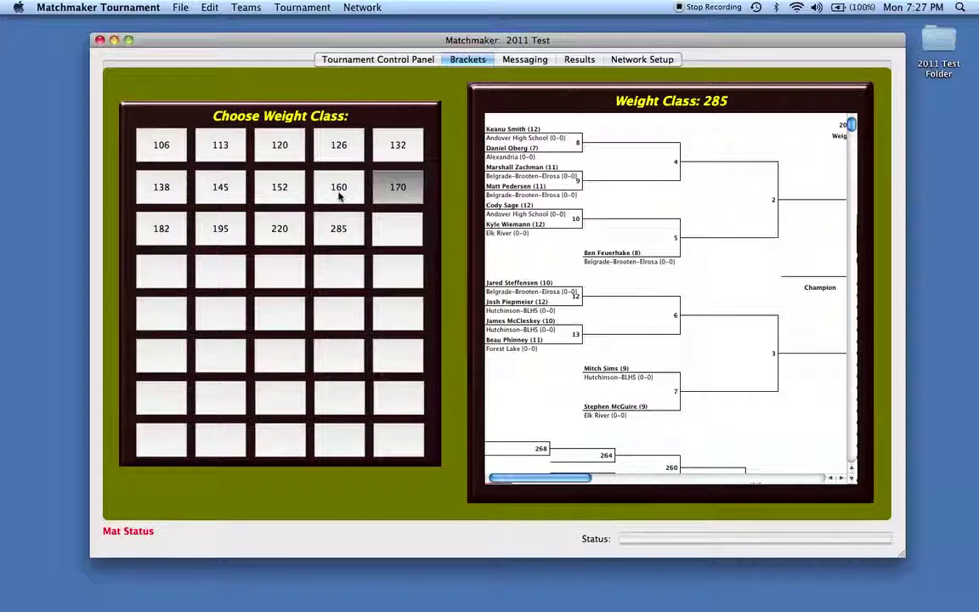
left_click(220, 227)
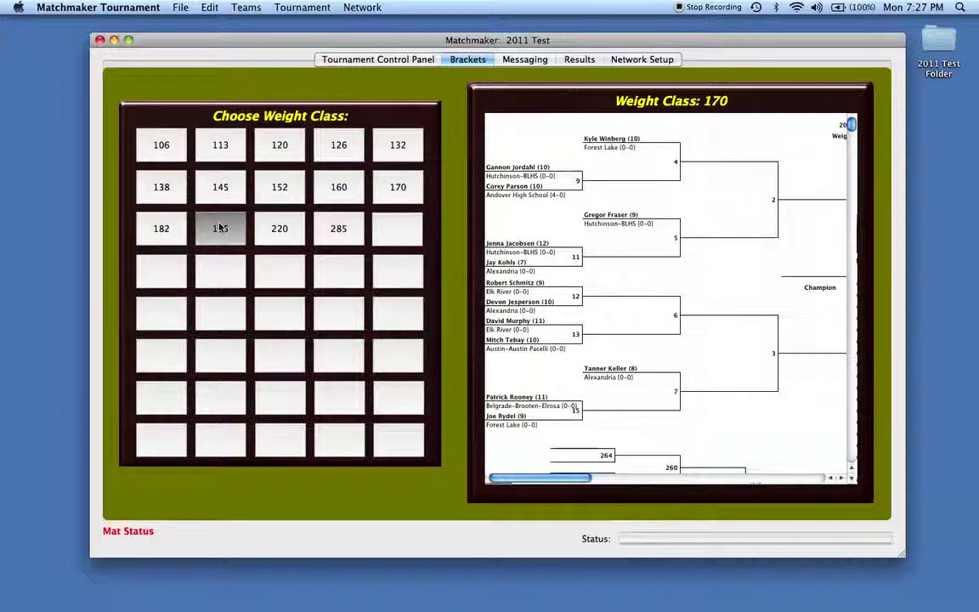
left_click(161, 185)
left_click(166, 146)
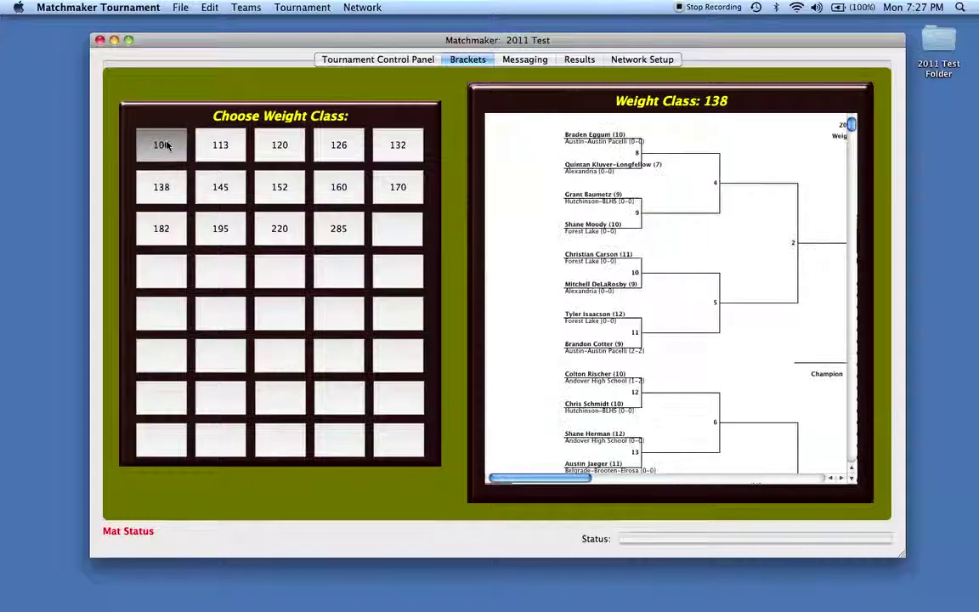
left_click(280, 144)
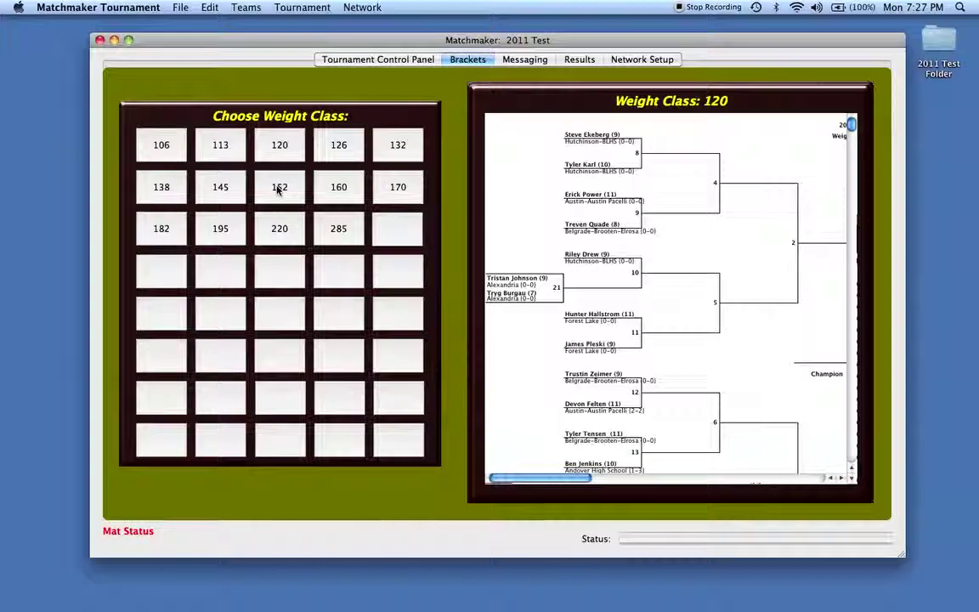